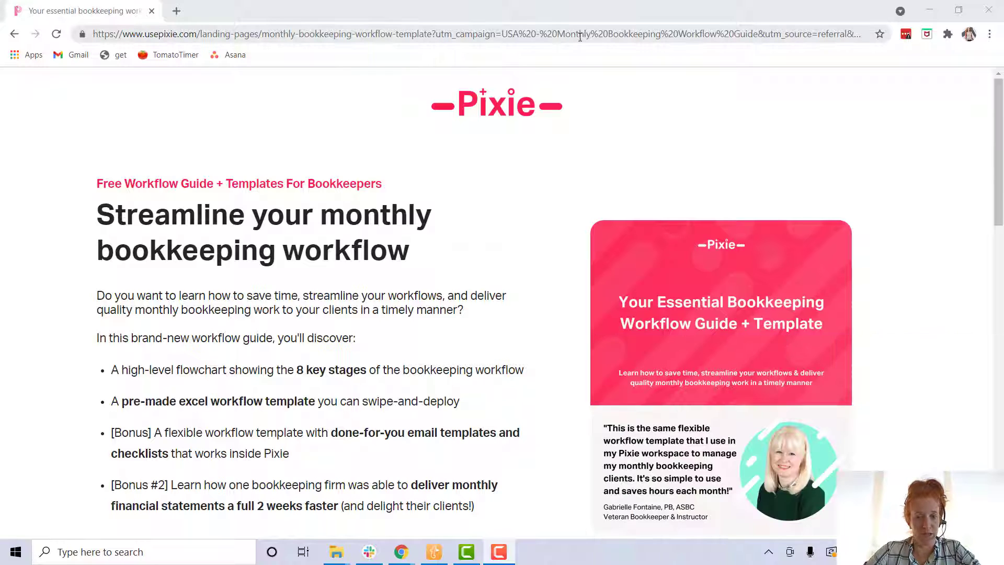
# Go to the form for Pixie's free workflow guide and view the implementation time-frame choices
pyautogui.scroll(-4, 477, 221)
pyautogui.click(235, 374)
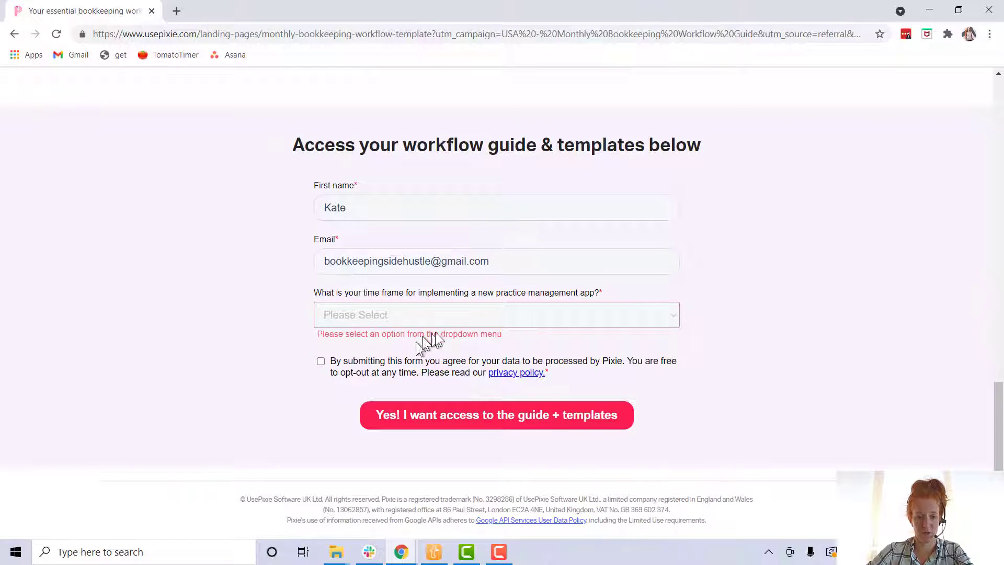
pyautogui.click(673, 318)
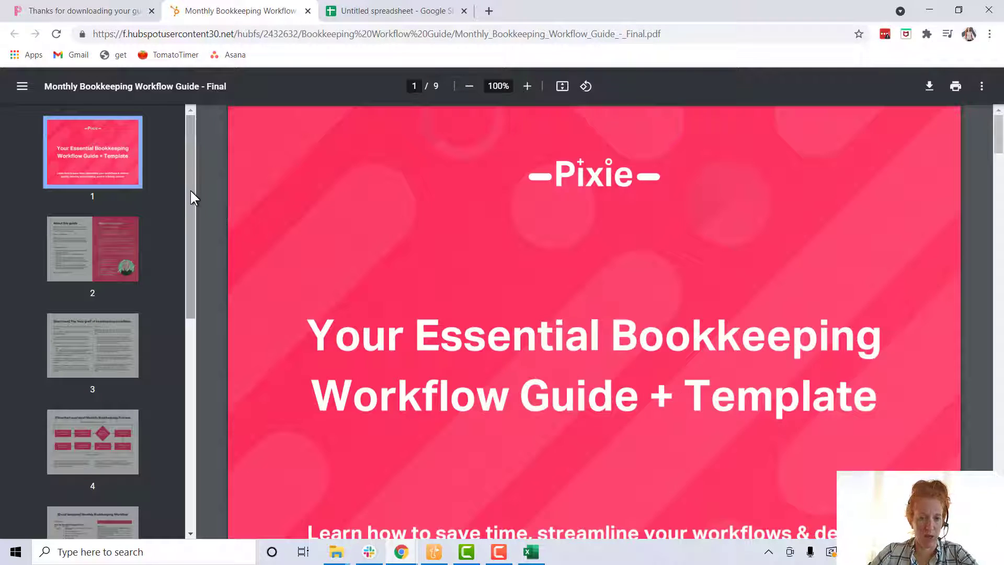
# Read page 6 of the bookkeeping guide on the bonus Pixie template, then return to the spreadsheet
pyautogui.moveTo(190, 191); pyautogui.dragTo(189, 312)
pyautogui.click(80, 378)
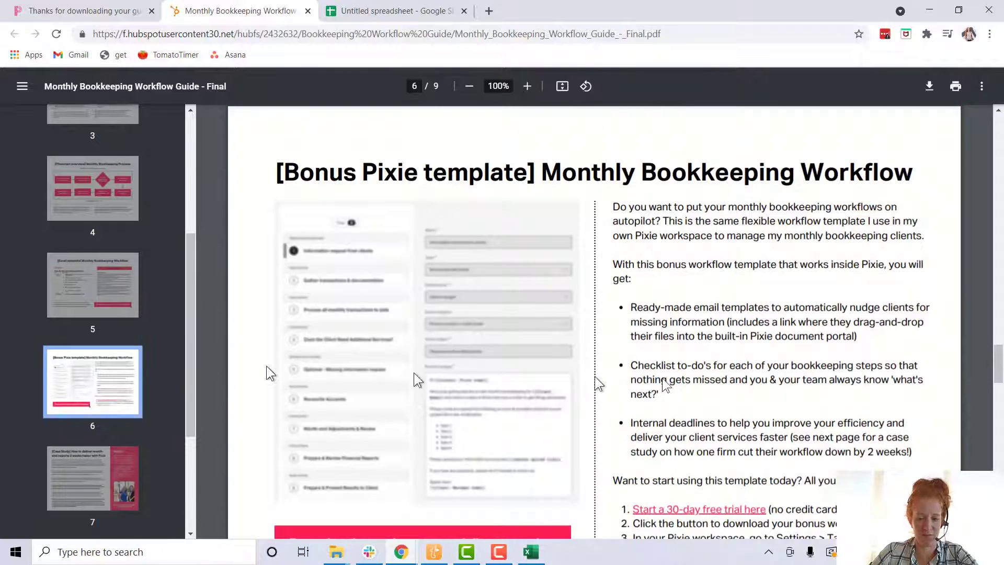
pyautogui.scroll(-1, 520, 370)
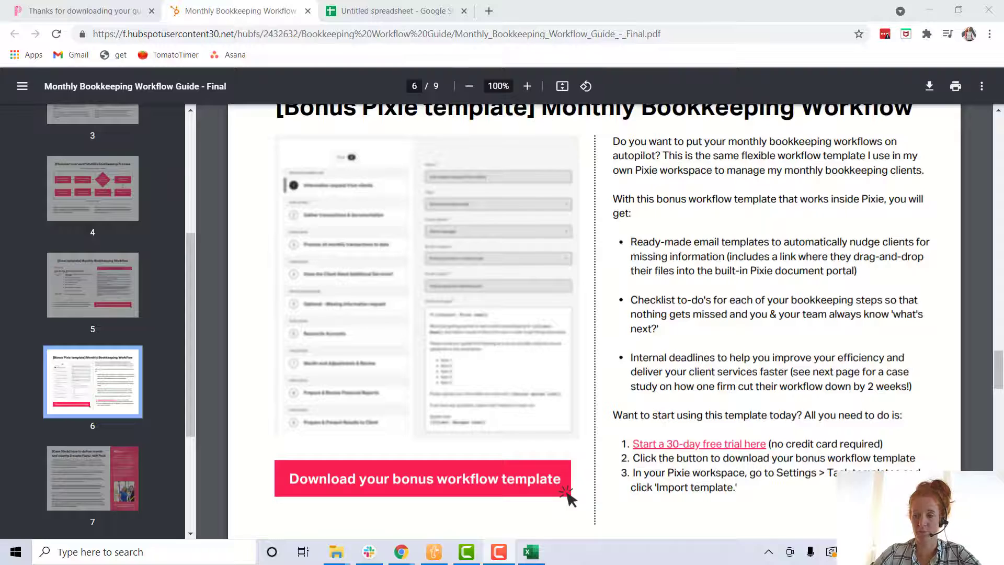
pyautogui.hotkey('ctrl', 'Tab')
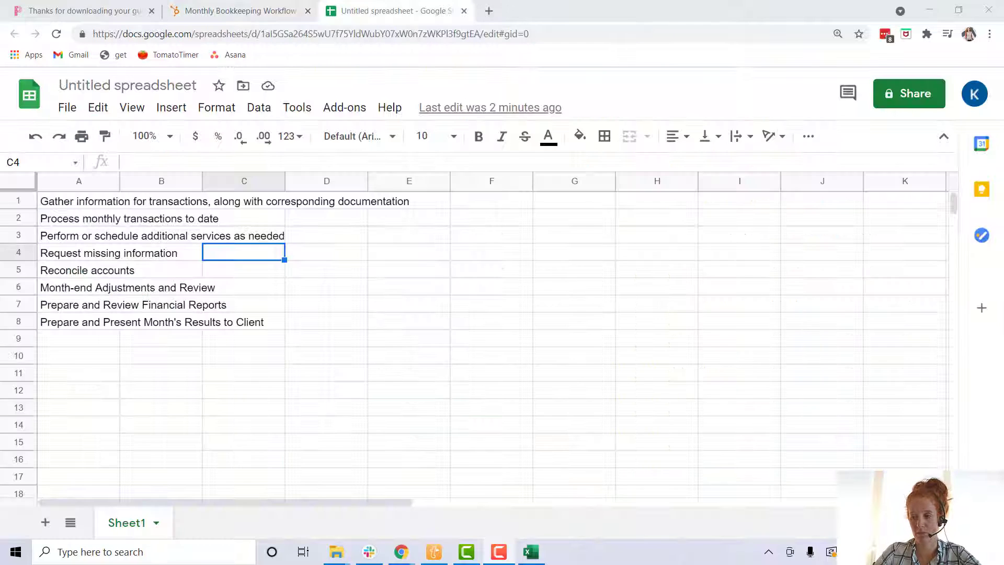
# Copy the eight action steps in C4:C11 of Excel's Monthly Bookkeeping Workflow sheet
pyautogui.hotkey('alt', 'Tab')
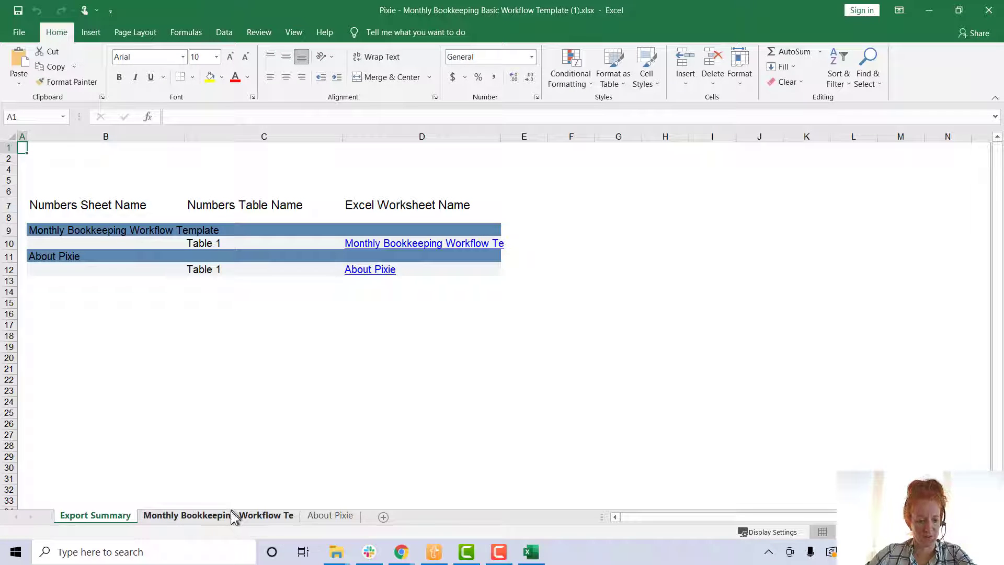
pyautogui.click(225, 515)
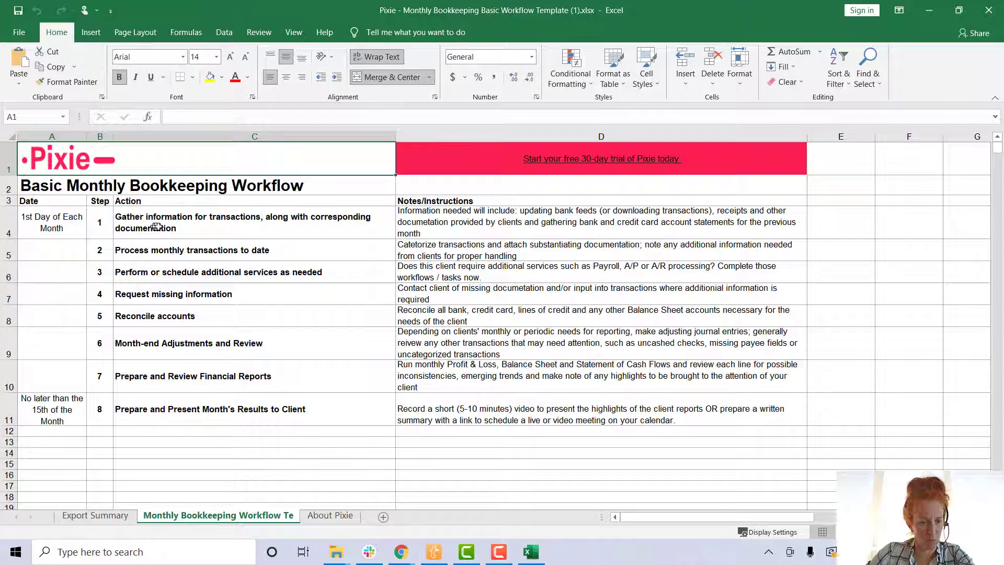
pyautogui.click(177, 229)
pyautogui.moveTo(176, 229); pyautogui.dragTo(204, 418)
pyautogui.hotkey('ctrl', 'v')
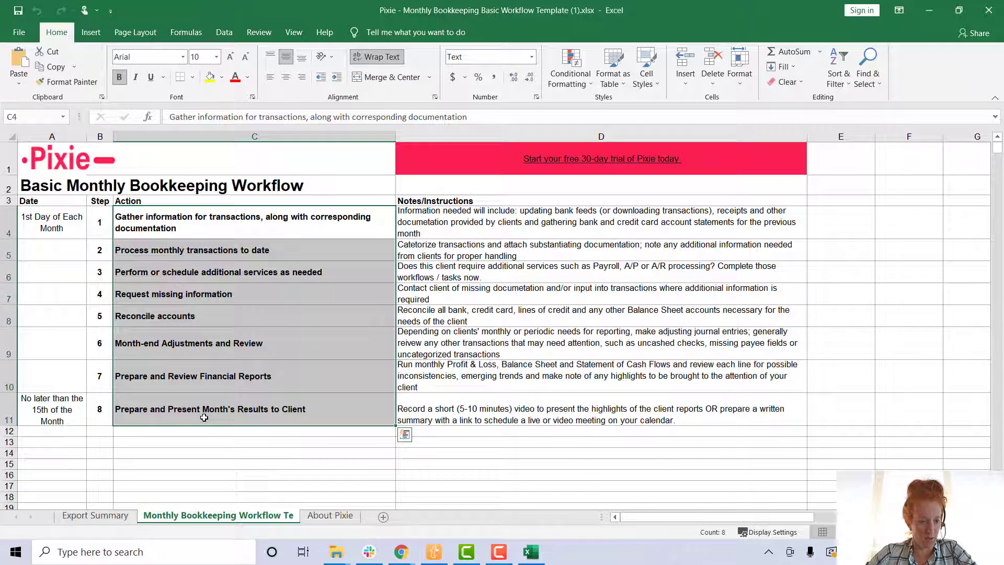
pyautogui.press('Escape')
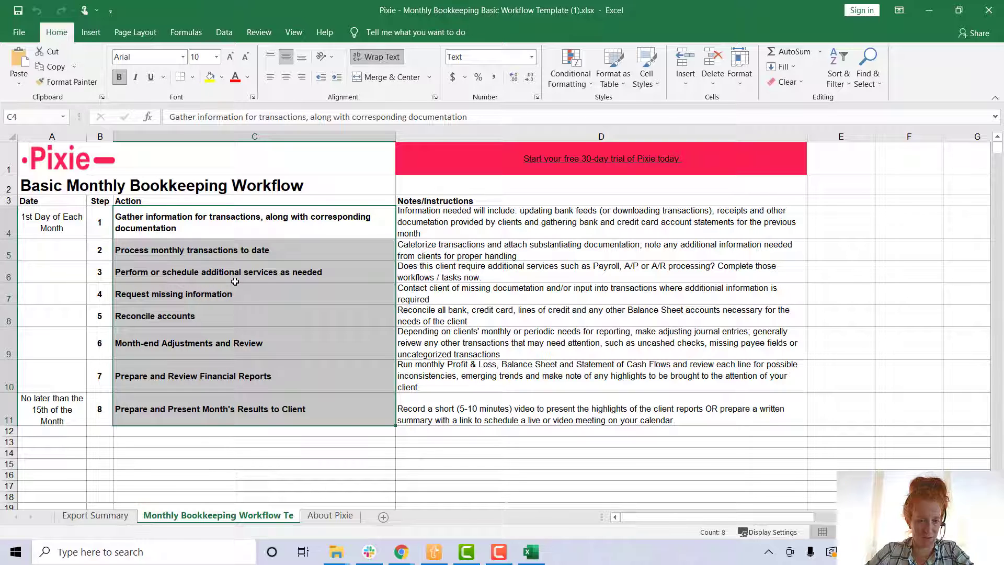
pyautogui.hotkey('ctrl', 'c')
# Paste the eight workflow steps into A1:A8 as values only
pyautogui.hotkey('alt', 'Tab')
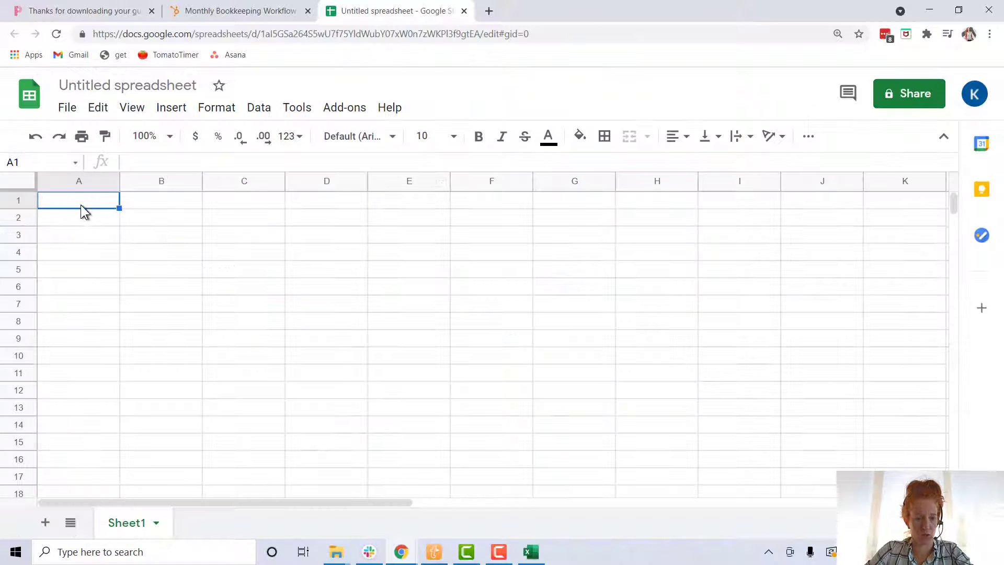
pyautogui.rightClick(83, 202)
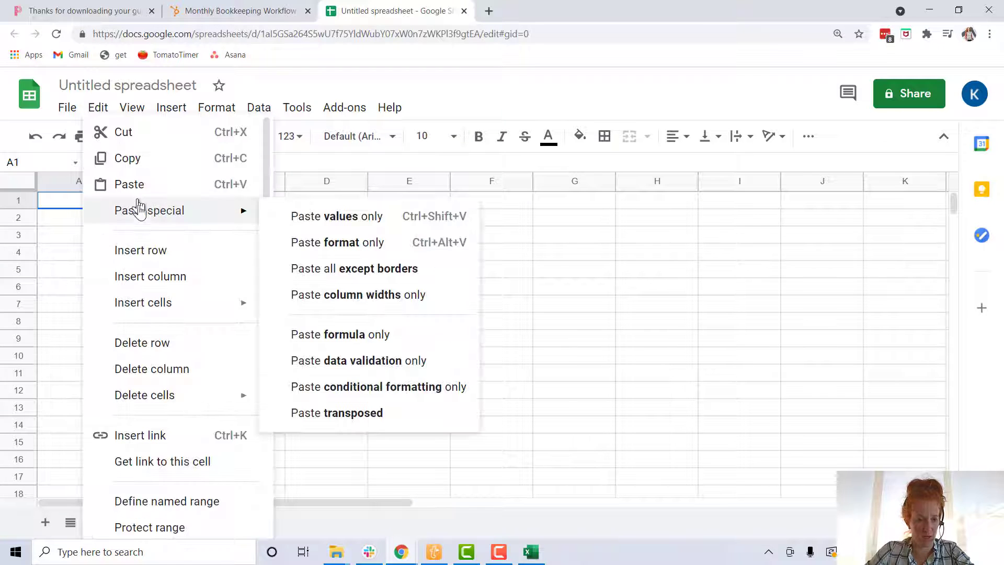
pyautogui.moveTo(236, 211)
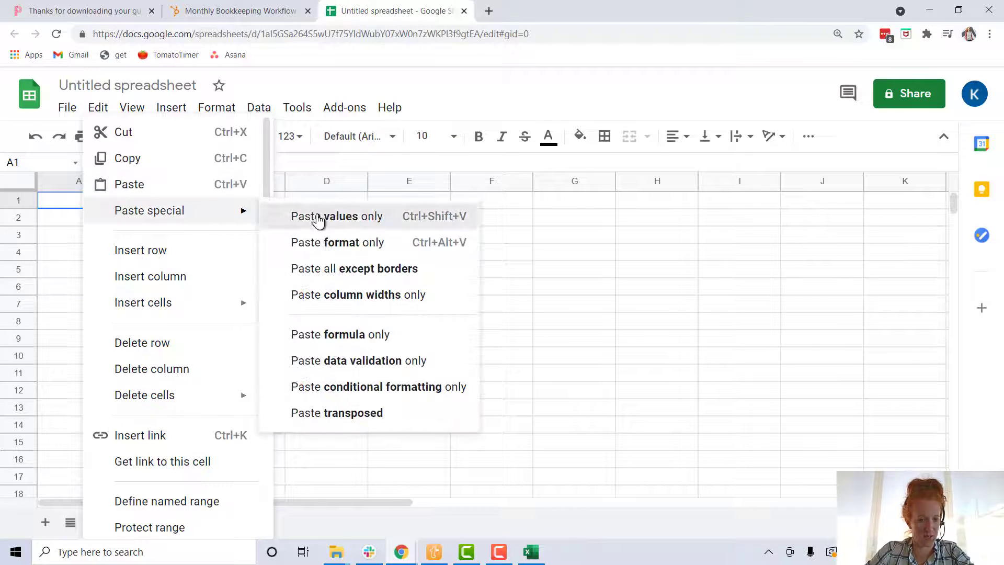
pyautogui.click(309, 218)
pyautogui.click(277, 252)
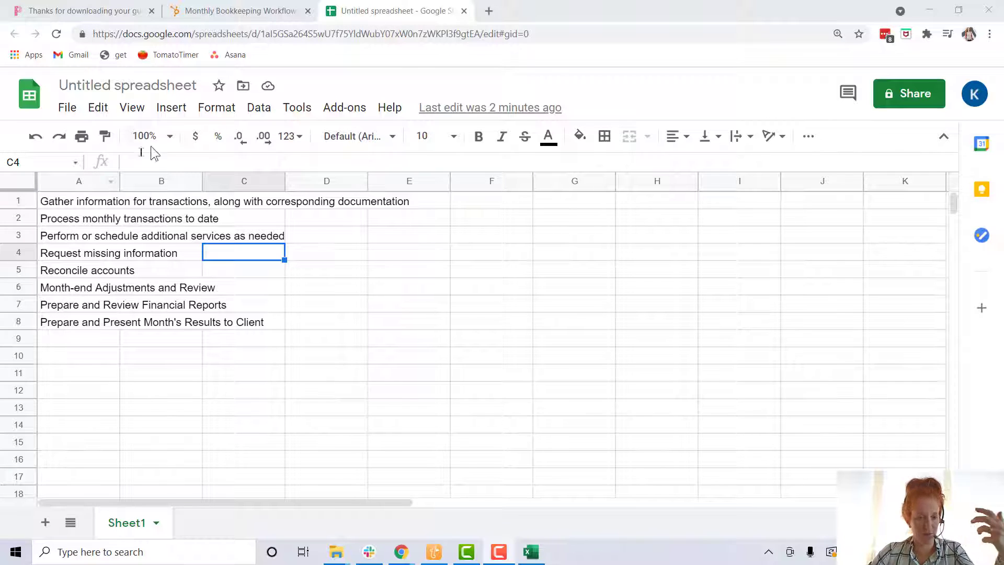
# Rename the spreadsheet to 'First Client Workflow'
pyautogui.click(160, 84)
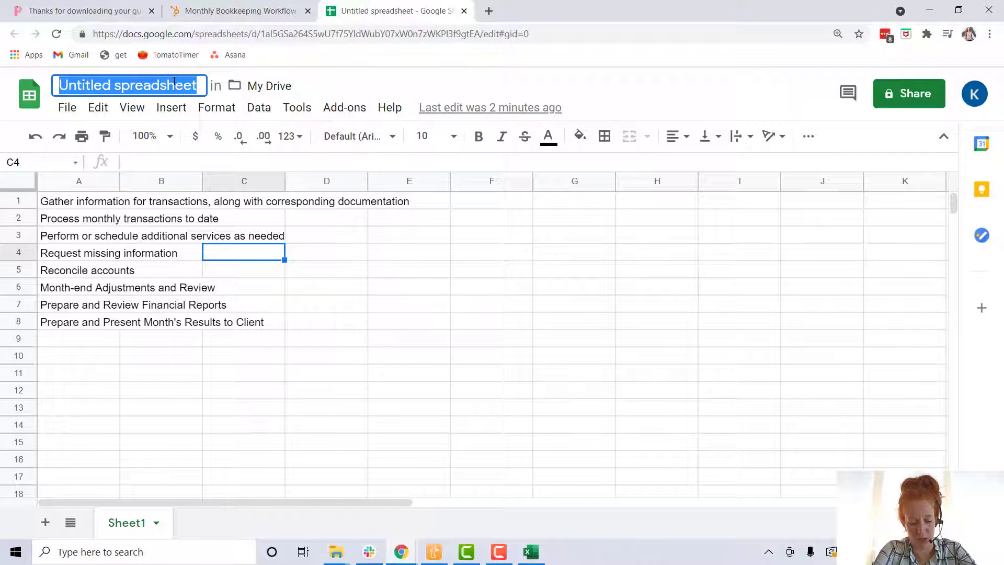
pyautogui.write('Cl')
pyautogui.press('BackSpace')
pyautogui.press('BackSpace')
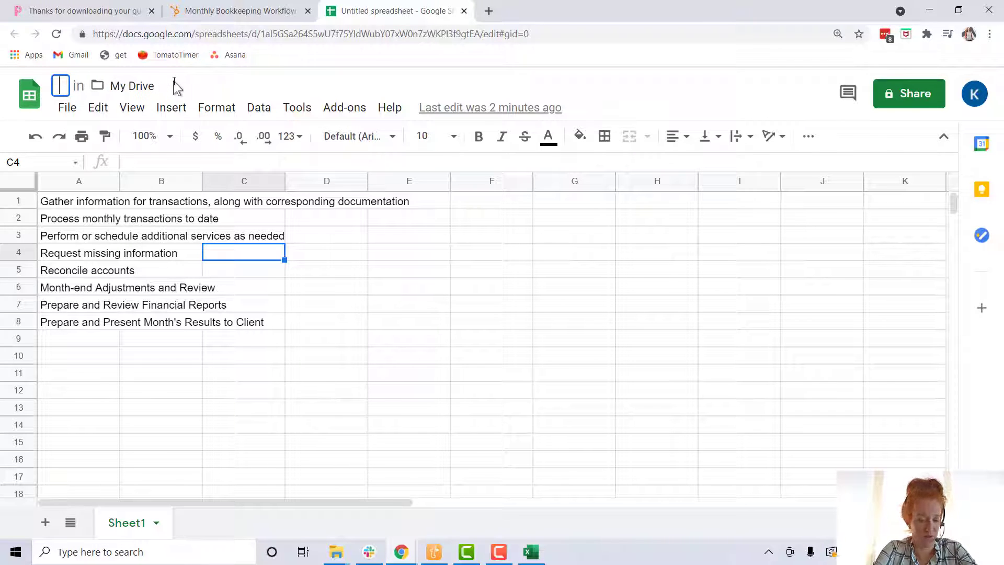
pyautogui.write('First Cli')
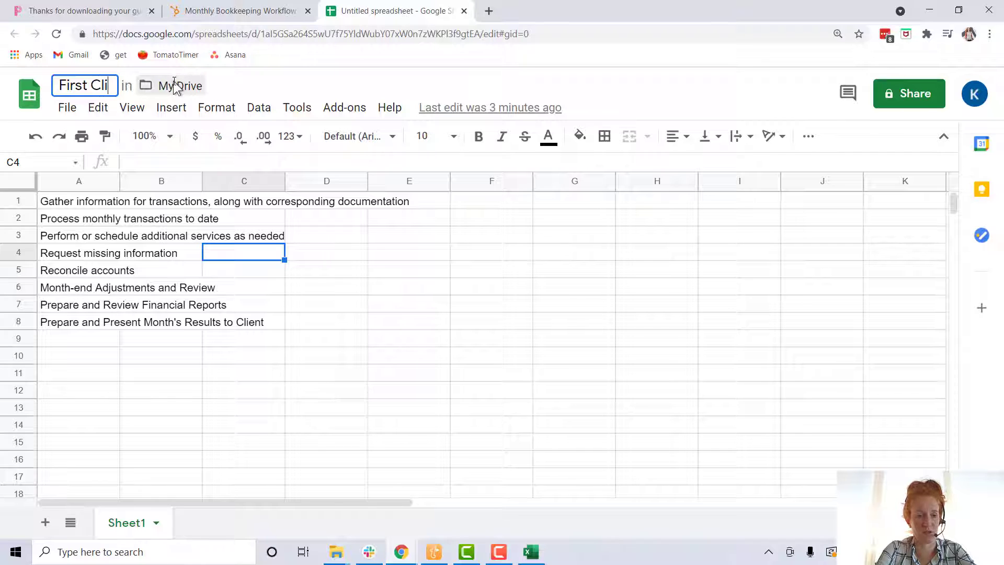
pyautogui.write('ent ')
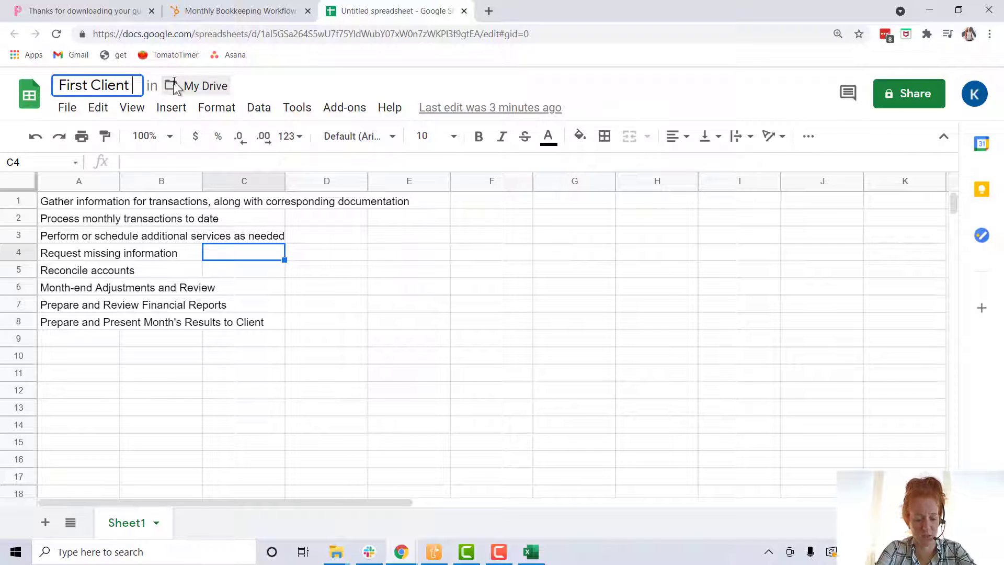
pyautogui.write('Workflow')
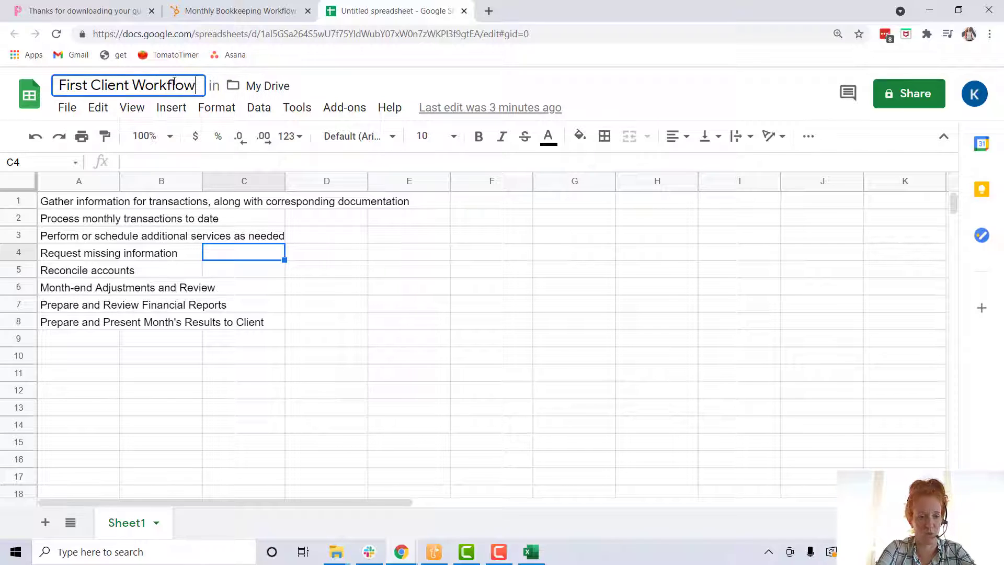
pyautogui.click(73, 235)
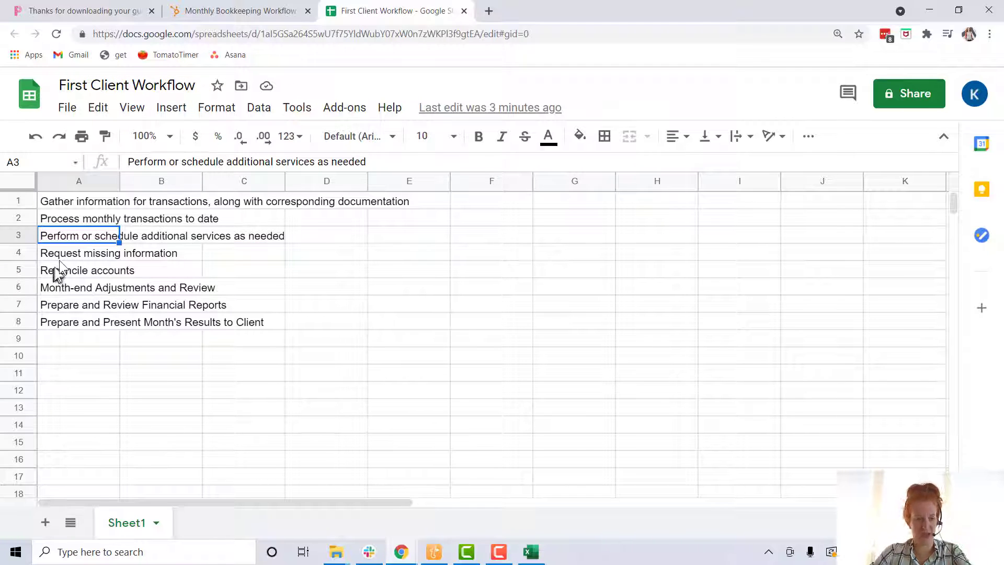
# Insert a row above Request missing information and enter 'Run Payroll 15th and EOM'
pyautogui.click(76, 256)
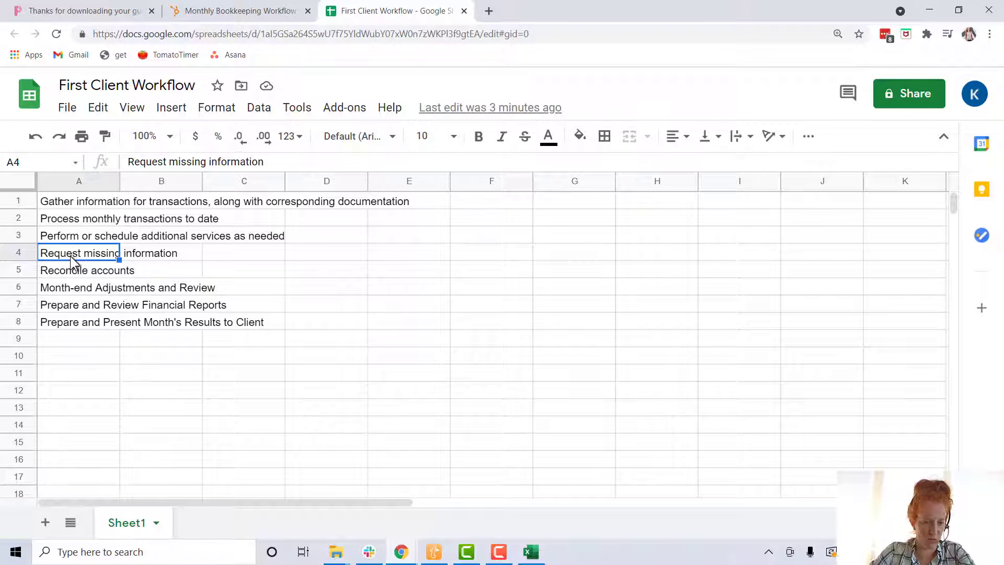
pyautogui.rightClick(19, 253)
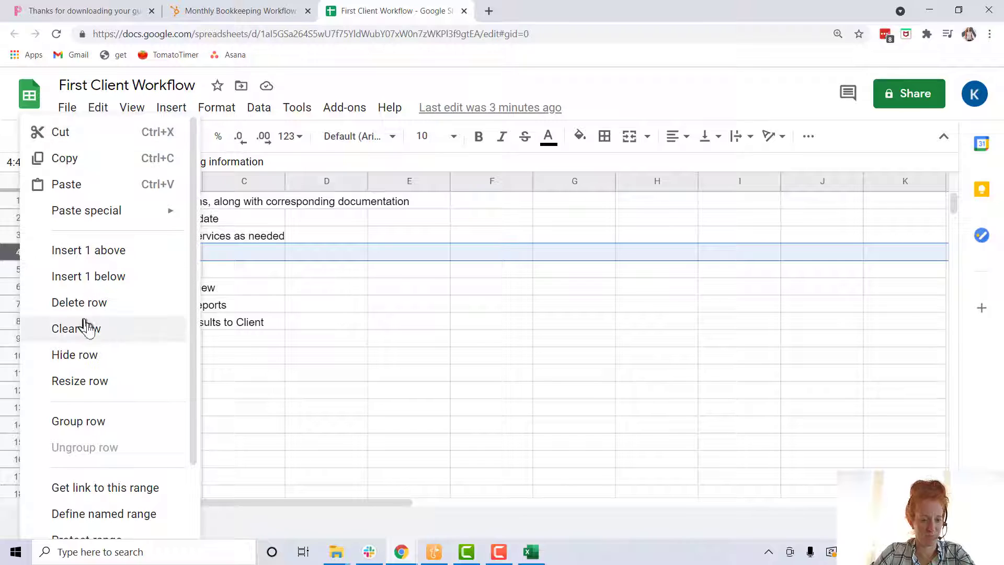
pyautogui.click(103, 260)
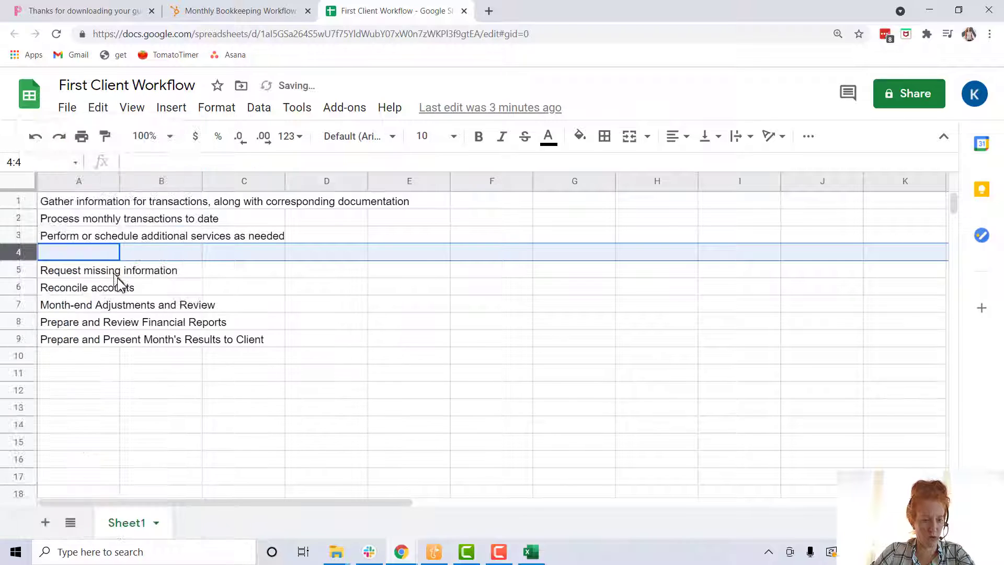
pyautogui.click(80, 256)
pyautogui.write('Run Payroll ')
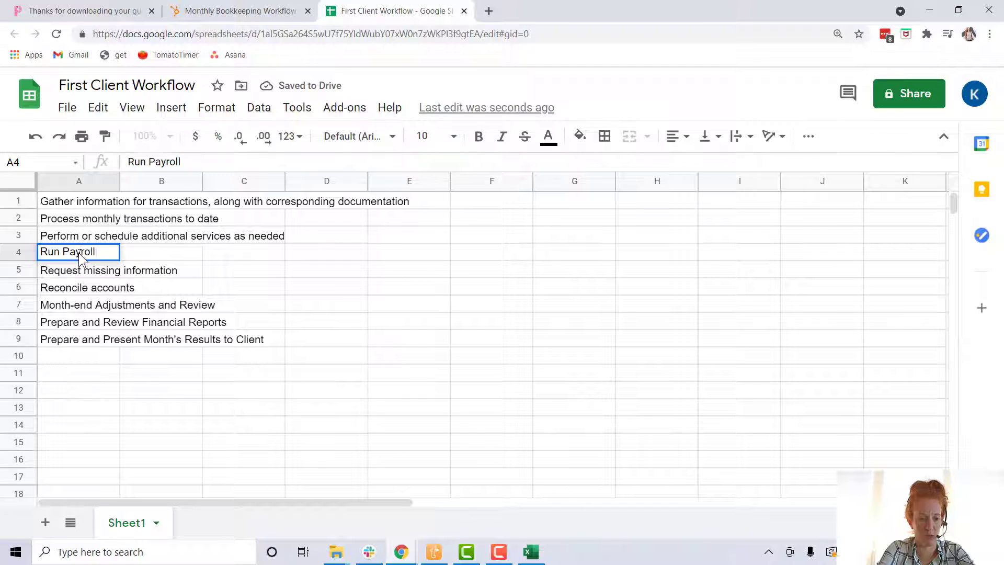
pyautogui.write('15th an')
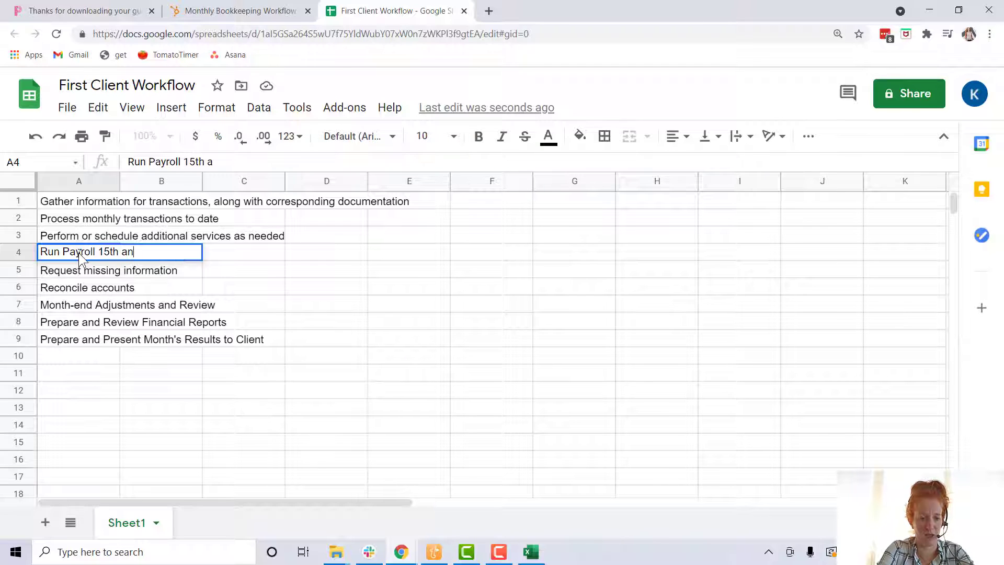
pyautogui.write('d 30')
pyautogui.press('BackSpace')
pyautogui.press('BackSpace')
pyautogui.write('e')
pyautogui.press('BackSpace')
pyautogui.write('EOM')
# Add a row above Perform or schedule additional services reading 'Check Gusto for any new contractor payments'
pyautogui.click(64, 237)
pyautogui.hotkey('ctrl', 'alt', 'shift', '=')
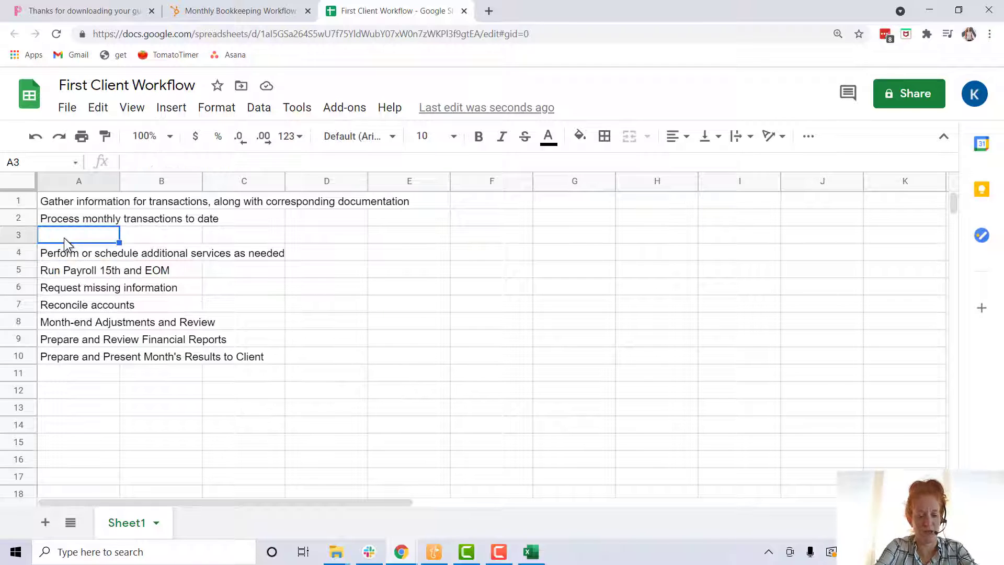
pyautogui.write('Check ')
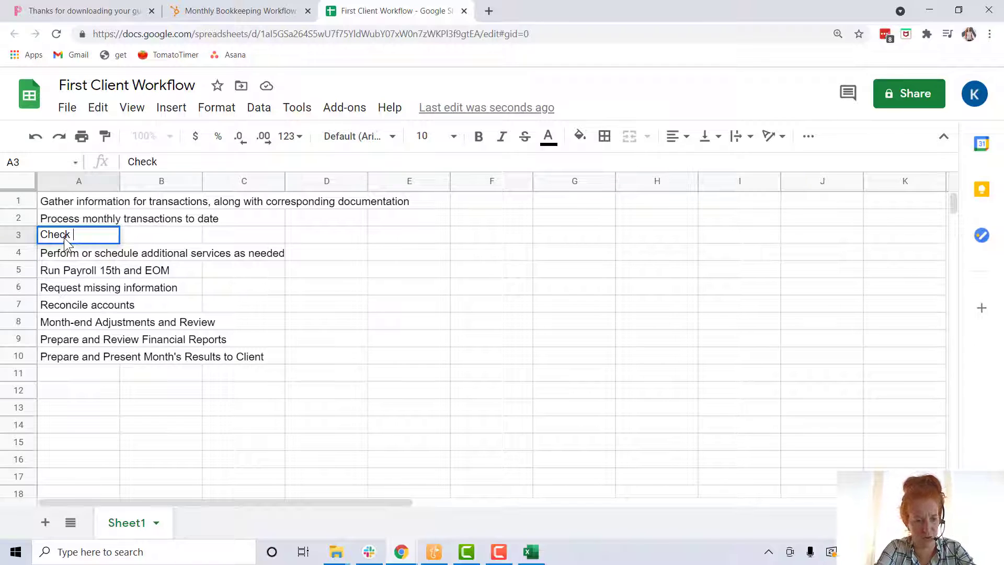
pyautogui.write('Gusto for')
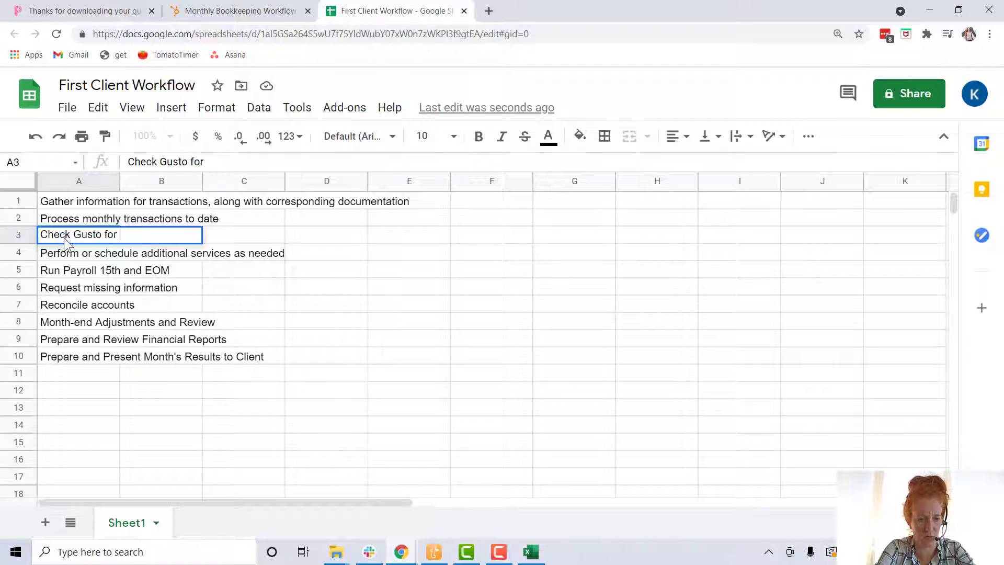
pyautogui.write(' any new co')
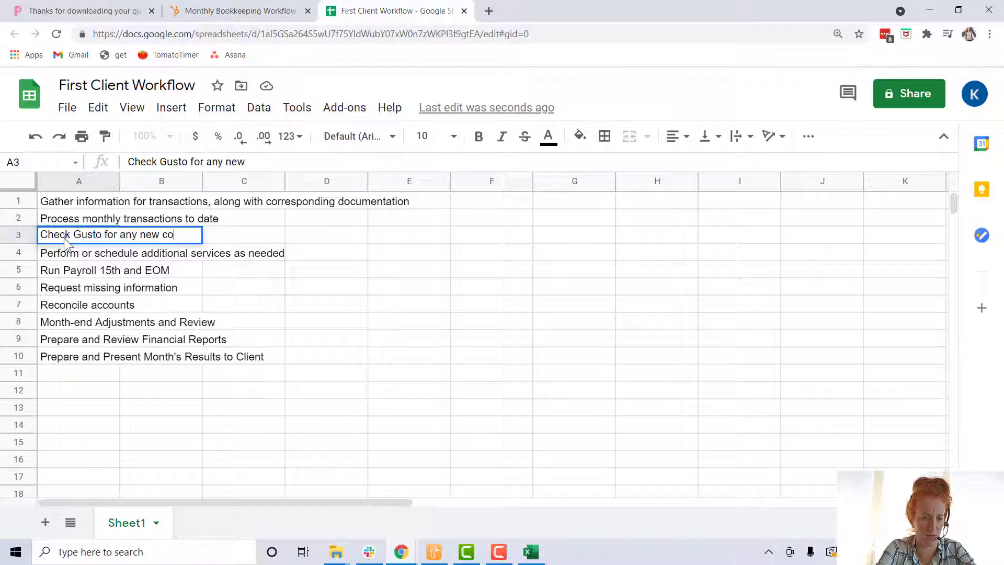
pyautogui.write('ntractor paymen')
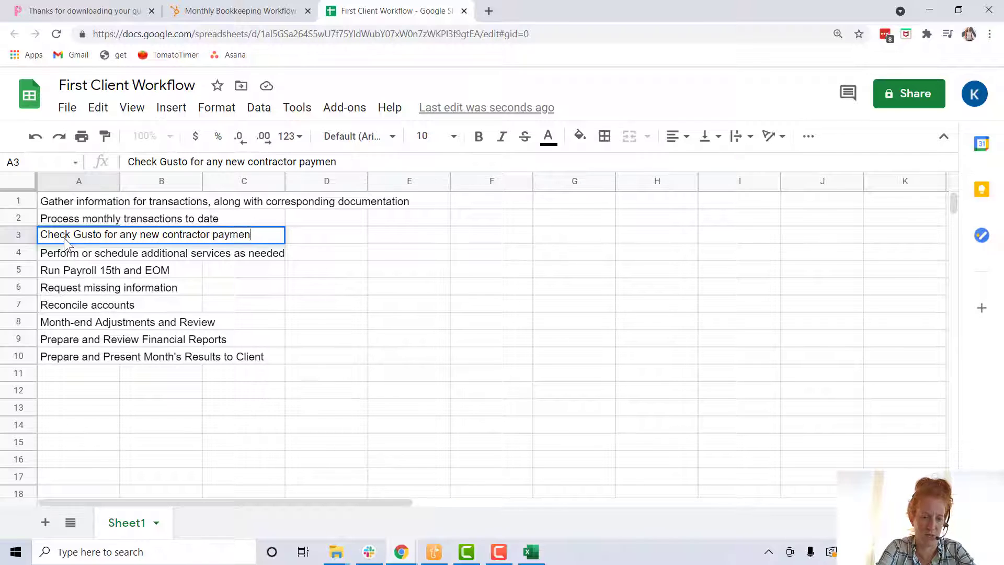
pyautogui.write('ts')
# Insert a row above Prepare and Review Financial Reports and start typing the debt tracking report task
pyautogui.rightClick(68, 338)
pyautogui.click(107, 292)
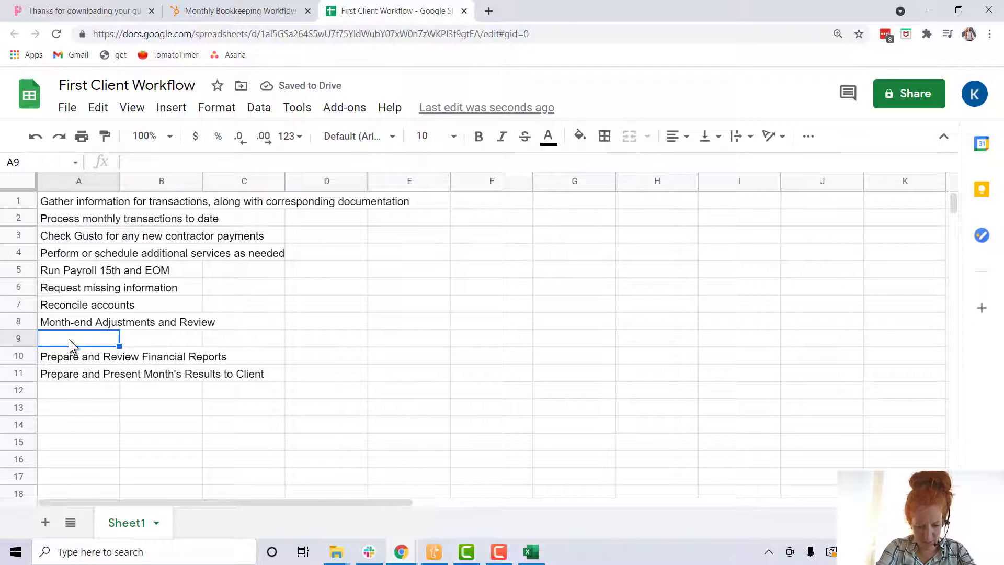
pyautogui.write('Updat')
pyautogui.press('BackSpace')
pyautogui.write('ate deb')
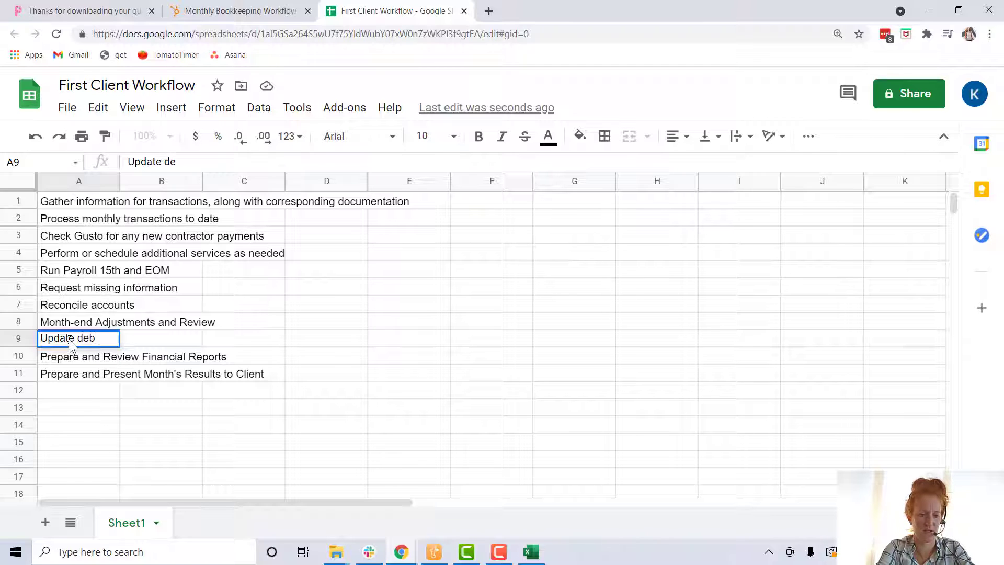
pyautogui.write('t trac')
pyautogui.press('BackSpace')
pyautogui.press('BackSpace')
pyautogui.write('acking s')
pyautogui.press('BackSpace')
pyautogui.write('report ')
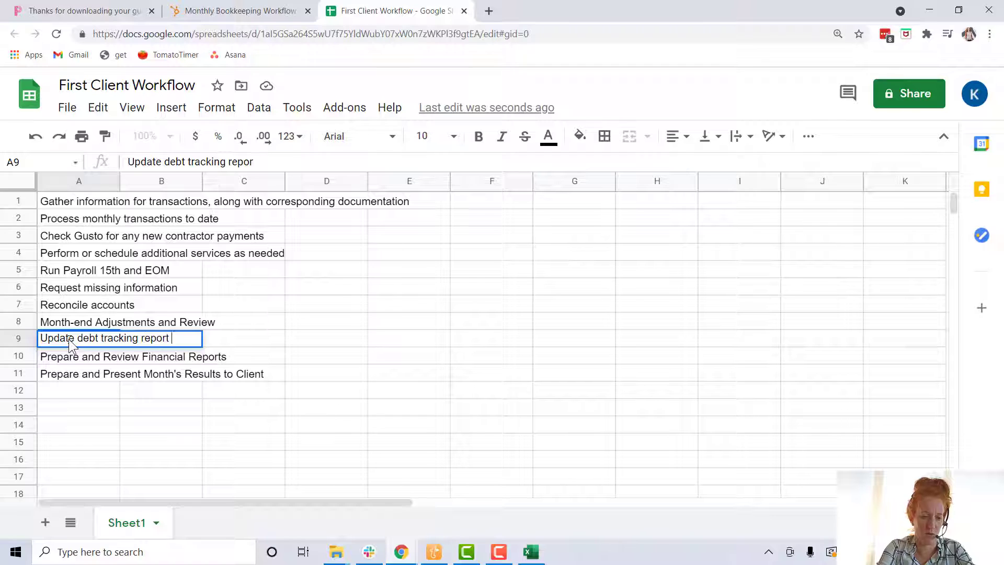
pyautogui.write('for client')
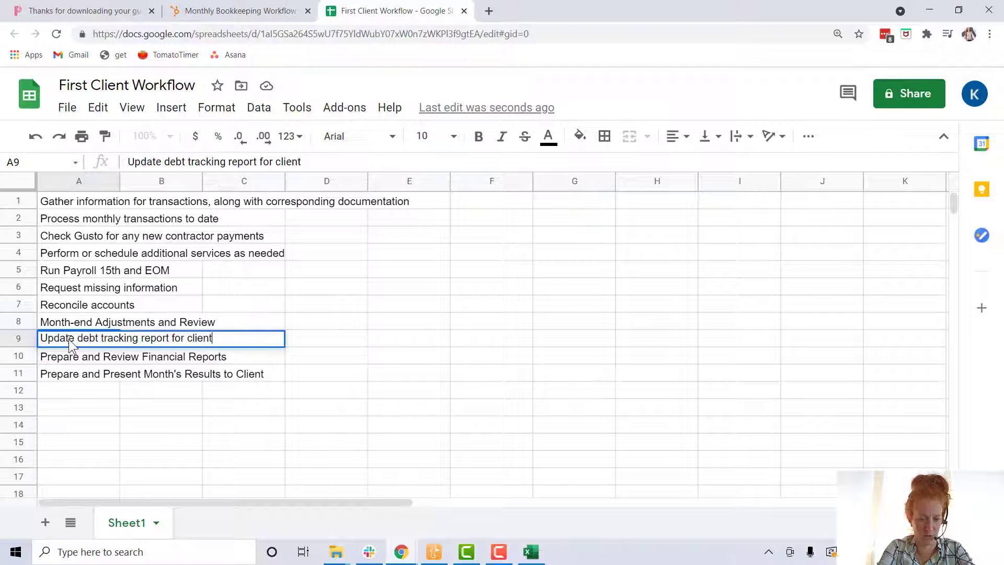
# Commit 'Update debt tracking report for client' and add the note 'Put Google Doc Link' in B6
pyautogui.press('Return')
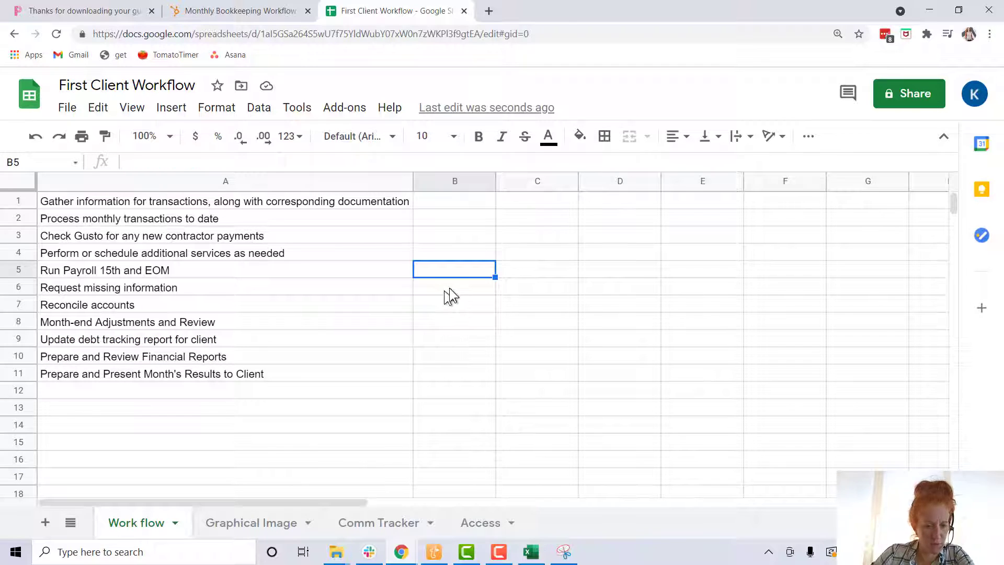
pyautogui.click(450, 287)
pyautogui.write('Put Google')
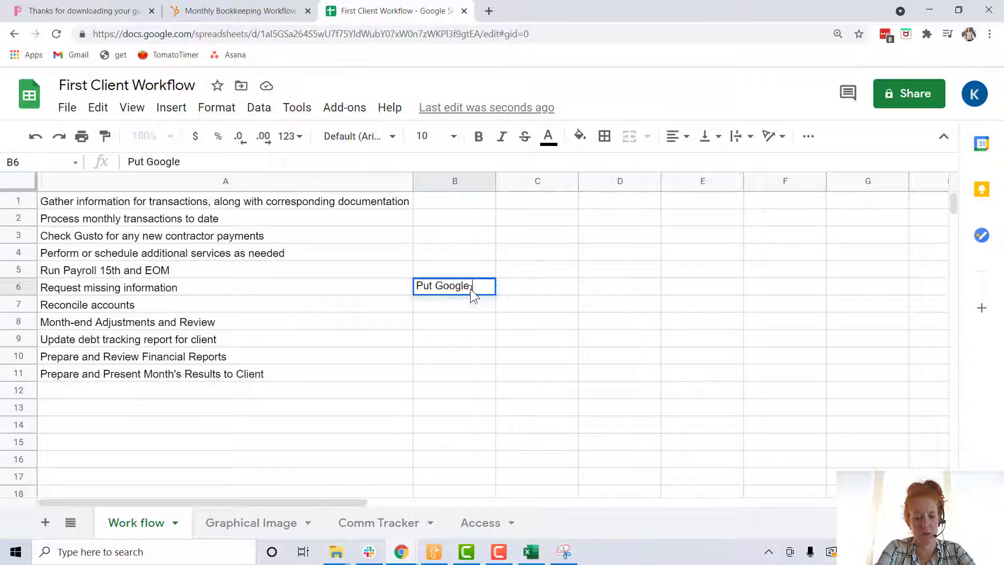
pyautogui.write(' Doc Link')
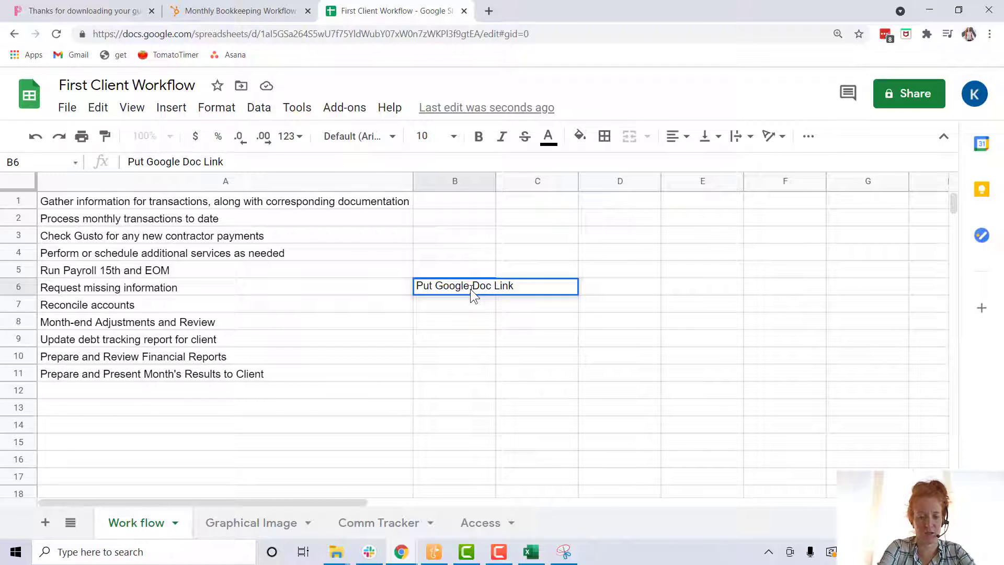
pyautogui.press('Return')
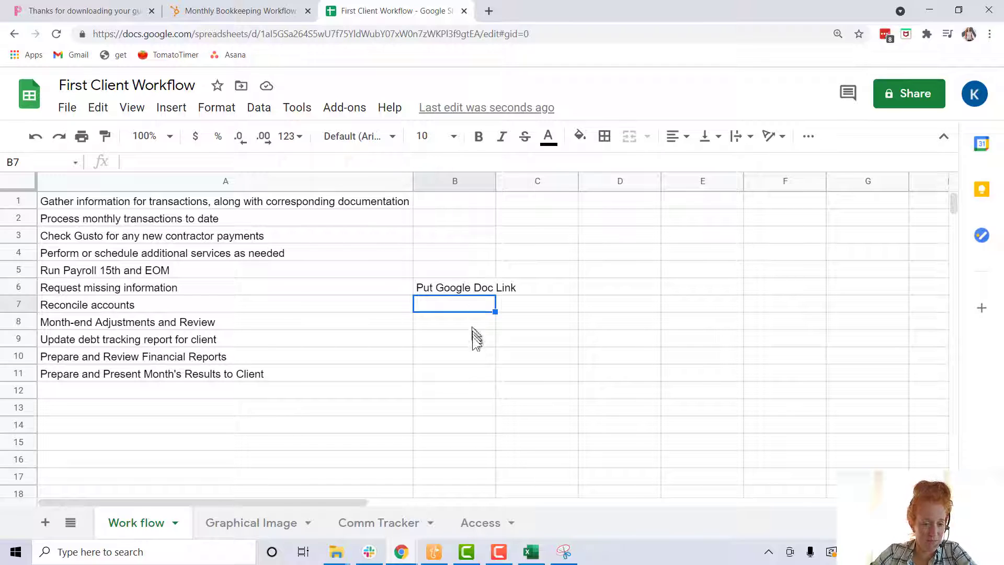
pyautogui.click(455, 357)
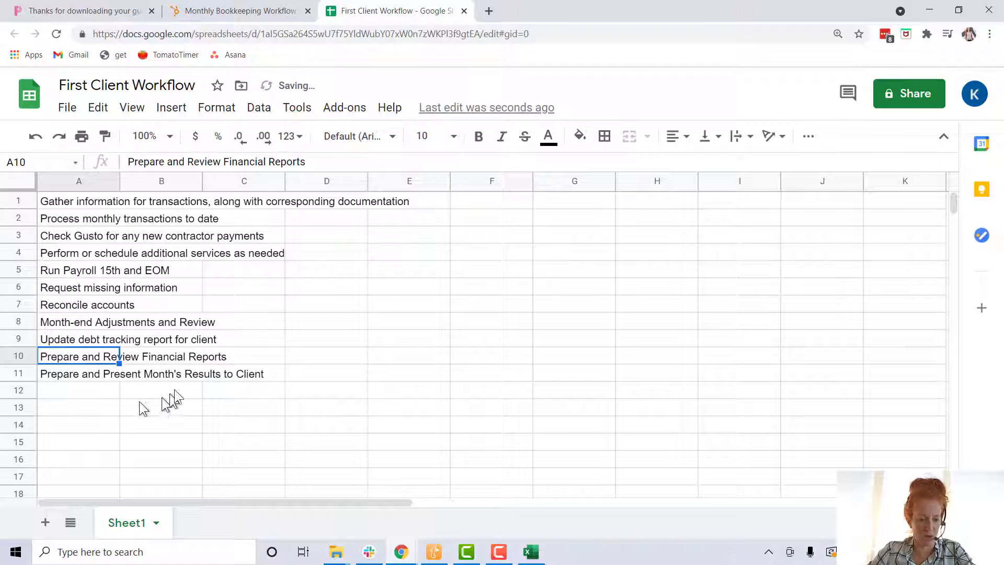
# Rename Sheet1 to 'Work flow', then paste and shrink the client flowchart image on a new sheet
pyautogui.doubleClick(126, 523)
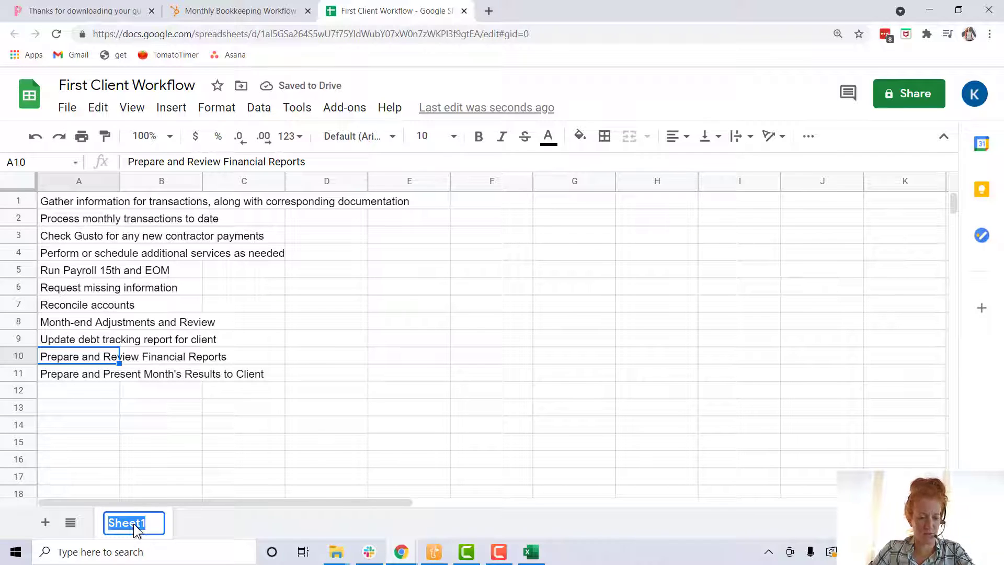
pyautogui.write('Work flow')
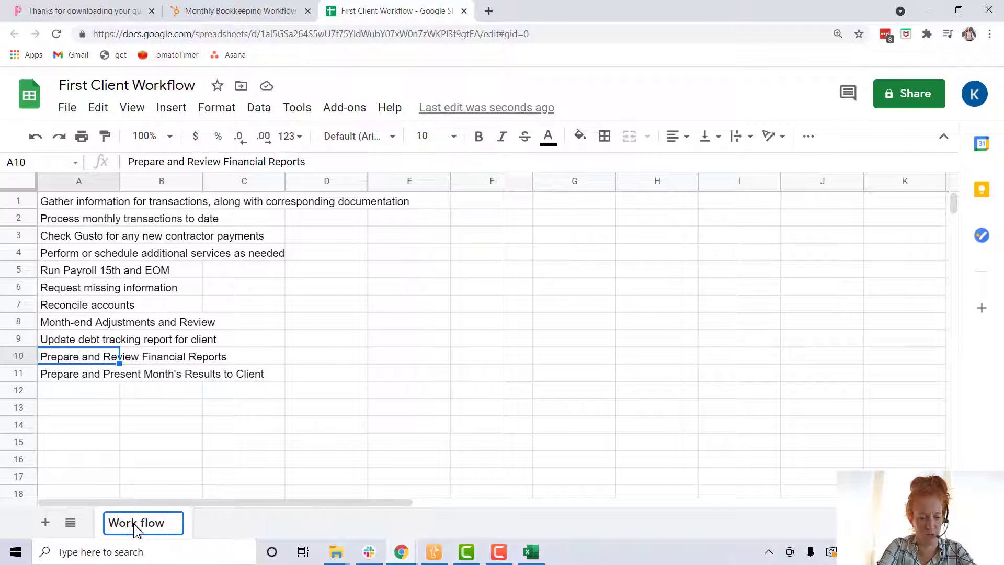
pyautogui.click(45, 522)
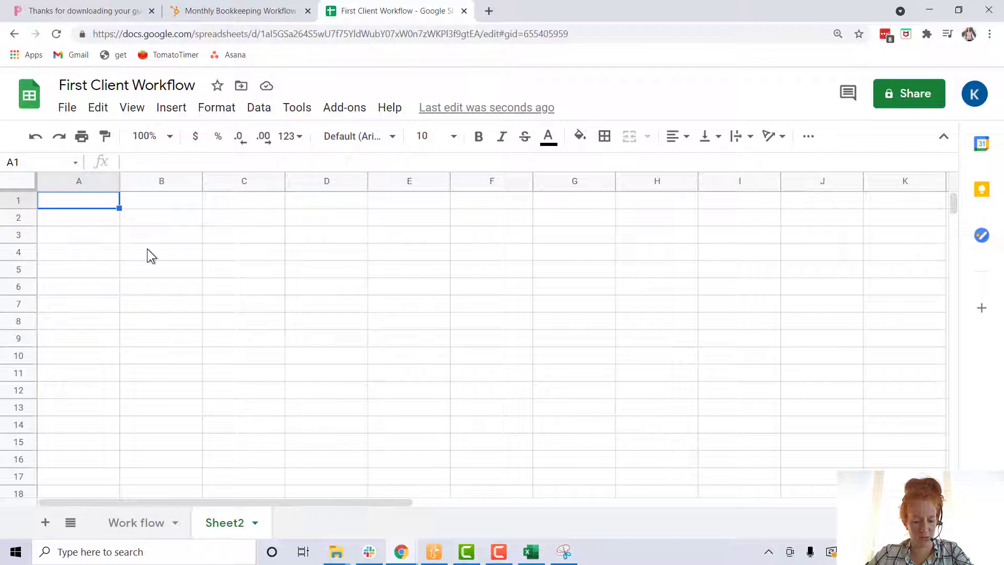
pyautogui.hotkey('ctrl', 'v')
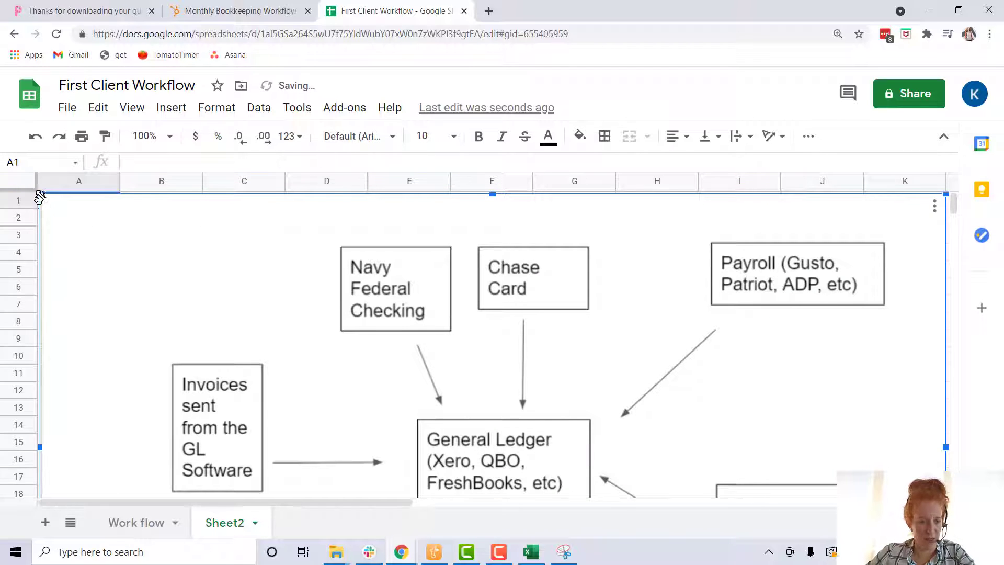
pyautogui.moveTo(40, 195); pyautogui.dragTo(186, 276)
pyautogui.moveTo(216, 349); pyautogui.dragTo(231, 250)
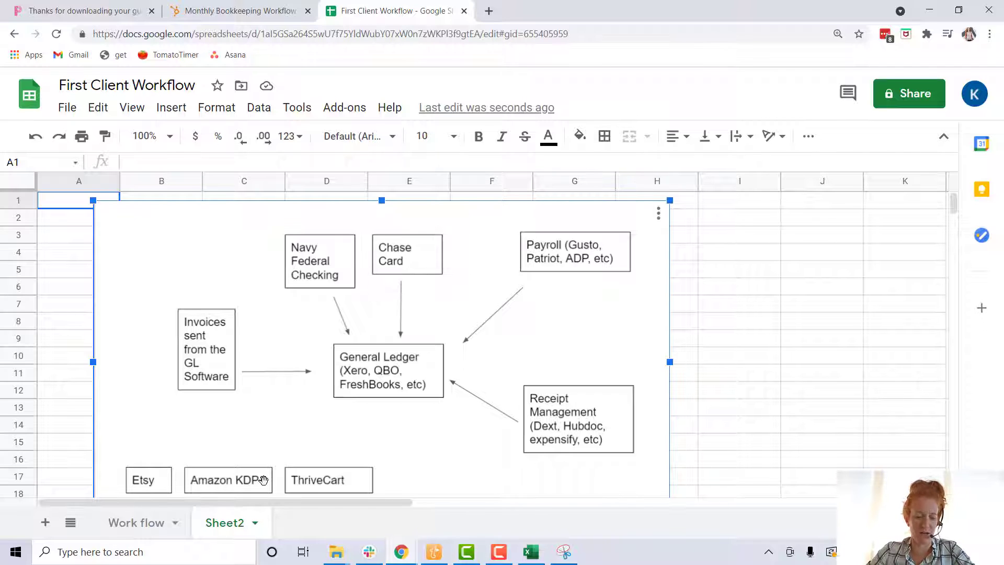
pyautogui.press('ctrl')
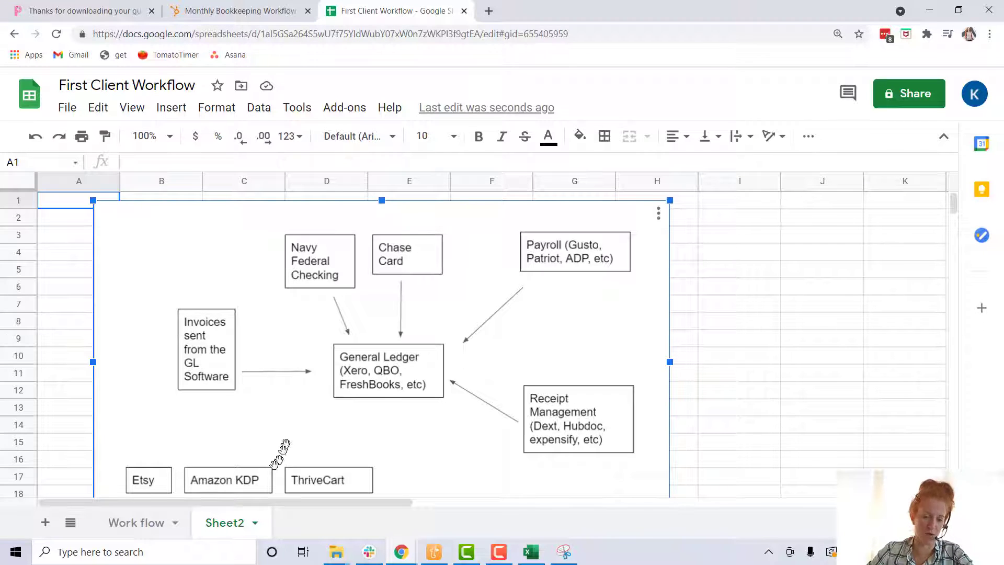
# Rename Sheet2 to 'Graphical Image'
pyautogui.doubleClick(230, 523)
pyautogui.write('Gr')
pyautogui.press('BackSpace')
pyautogui.write('raphical rep')
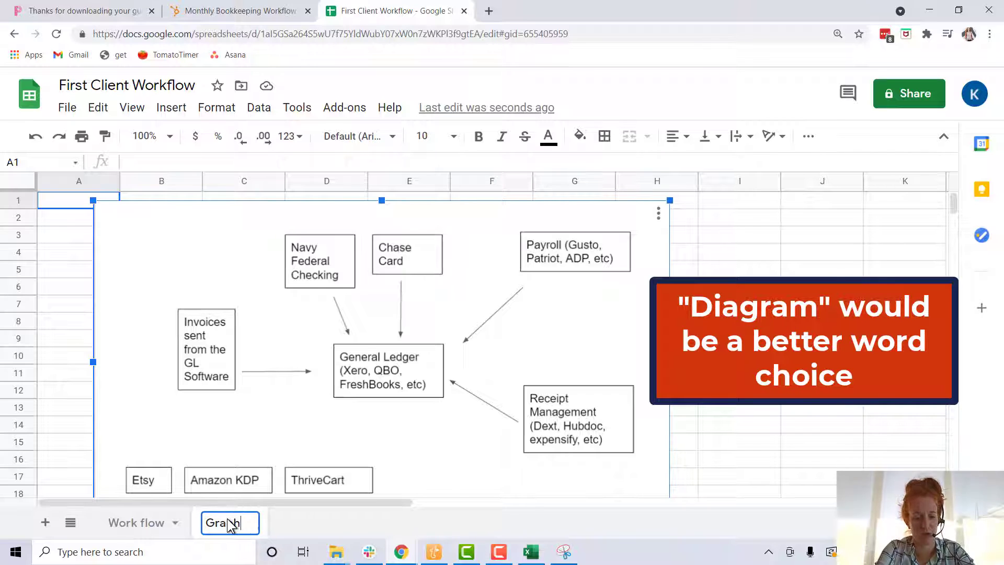
pyautogui.press('BackSpace')
pyautogui.press('BackSpace')
pyautogui.press('BackSpace')
pyautogui.write('Image')
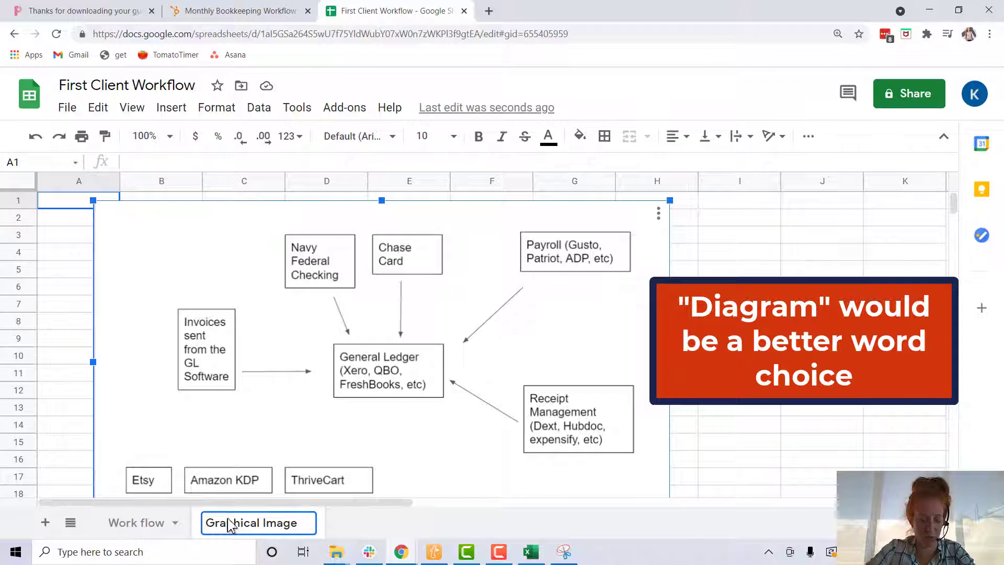
# Add a new sheet named 'Comm Tracker'
pyautogui.click(41, 527)
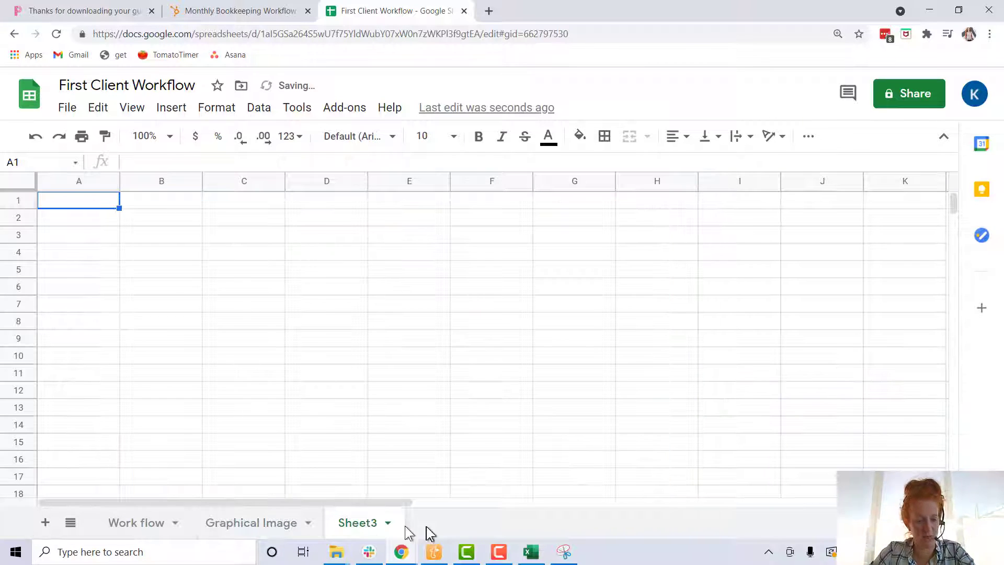
pyautogui.doubleClick(368, 525)
pyautogui.write('C')
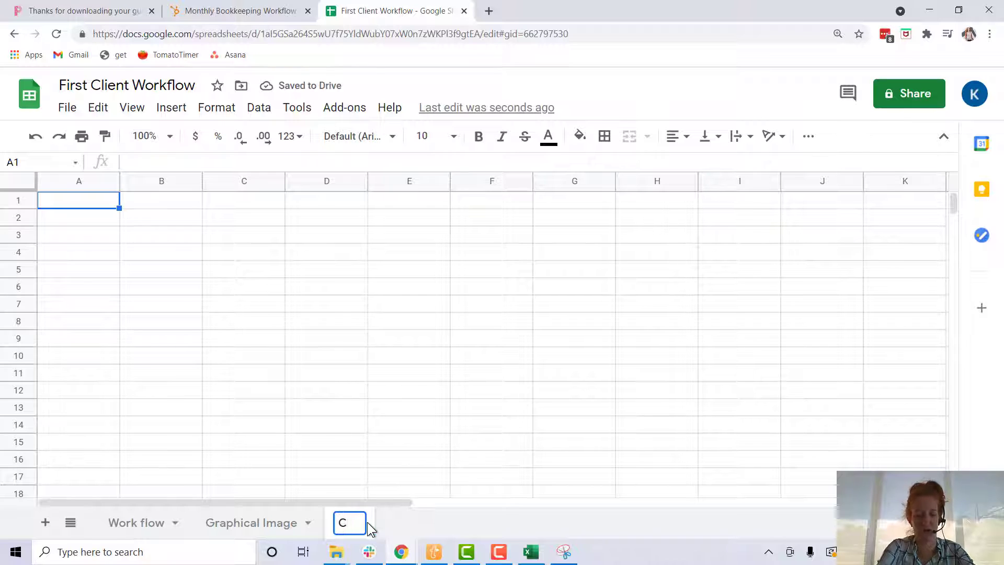
pyautogui.write('omm Tracker')
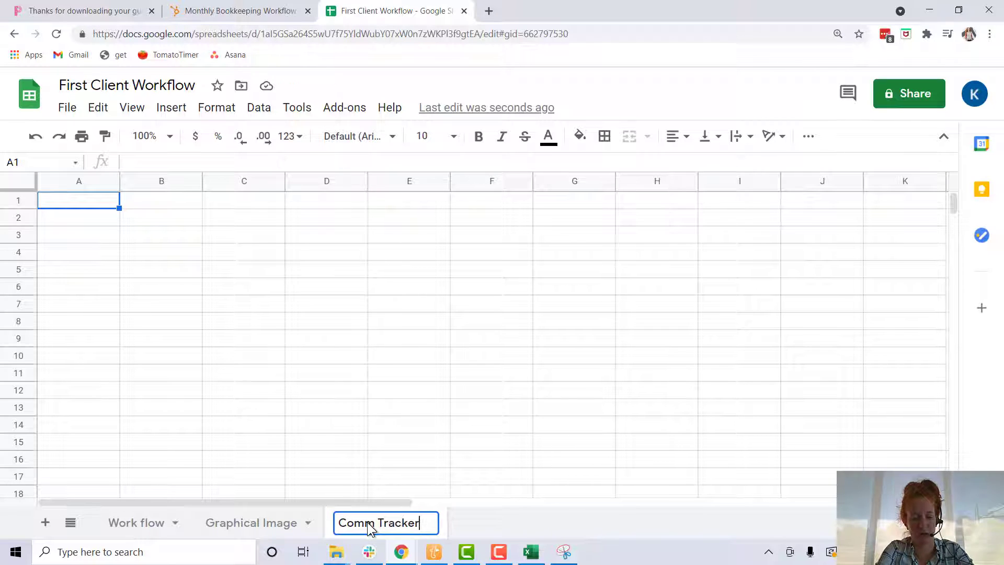
pyautogui.press('Return')
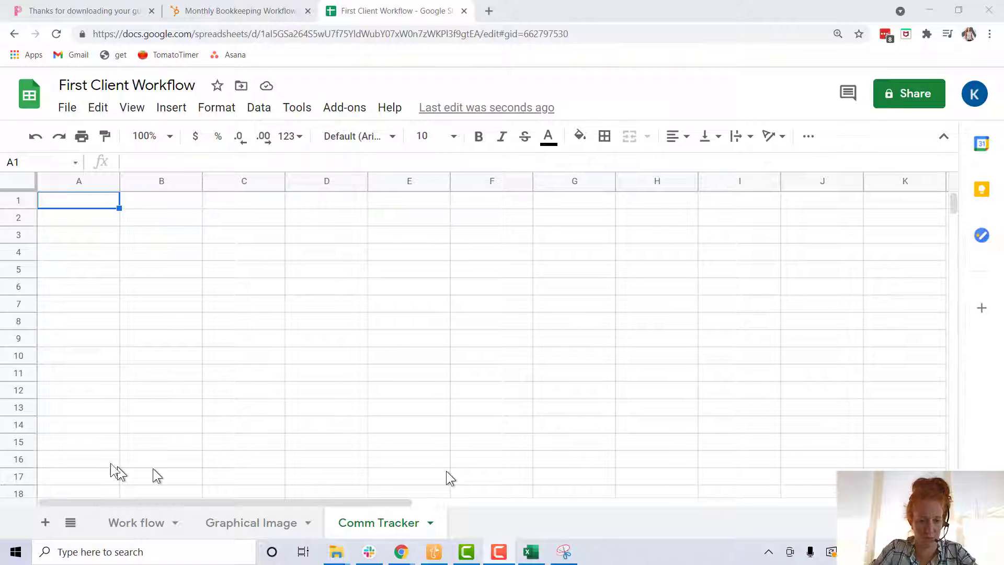
# Enter the headers 'Date' in A1 and 'Notes' in B1
pyautogui.click(111, 200)
pyautogui.write('Date')
pyautogui.press('Tab')
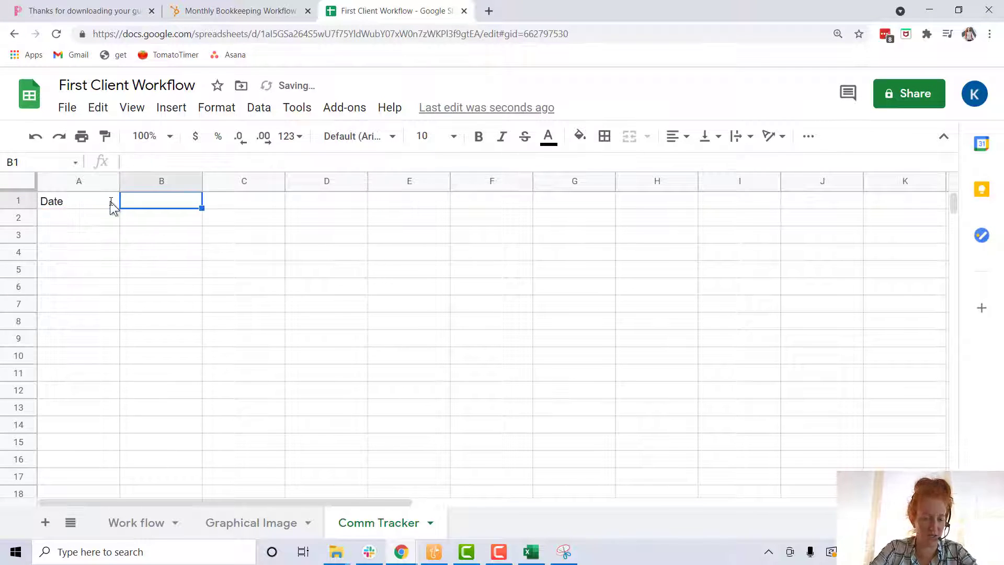
pyautogui.write('Notes')
pyautogui.press('Return')
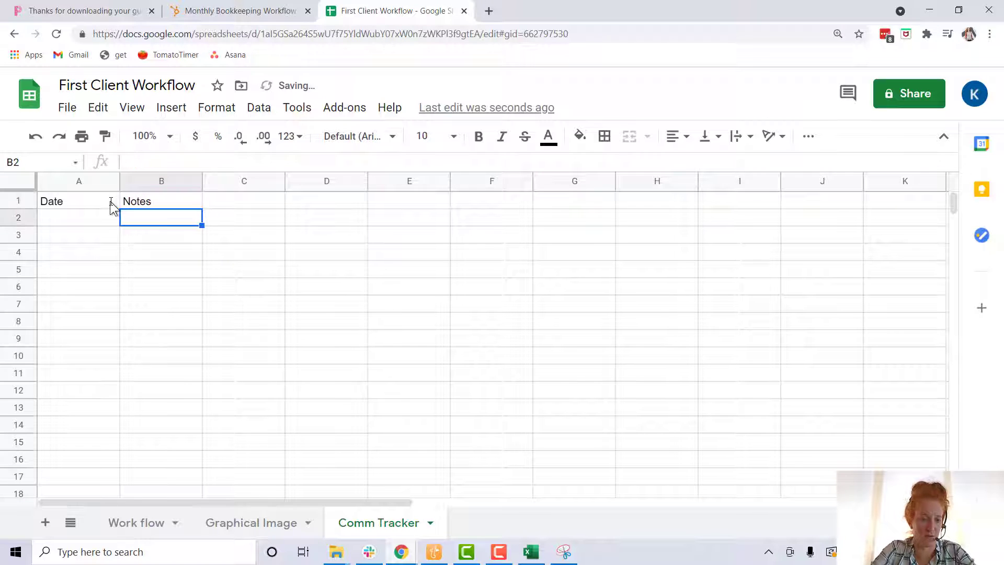
pyautogui.press('Left')
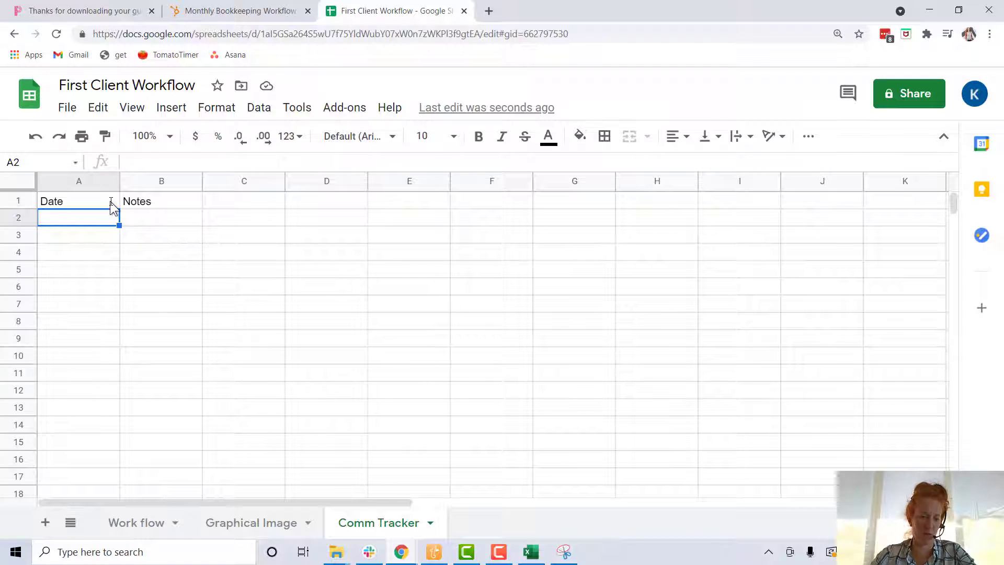
# Add a new sheet named 'Access'
pyautogui.click(45, 523)
pyautogui.doubleClick(470, 523)
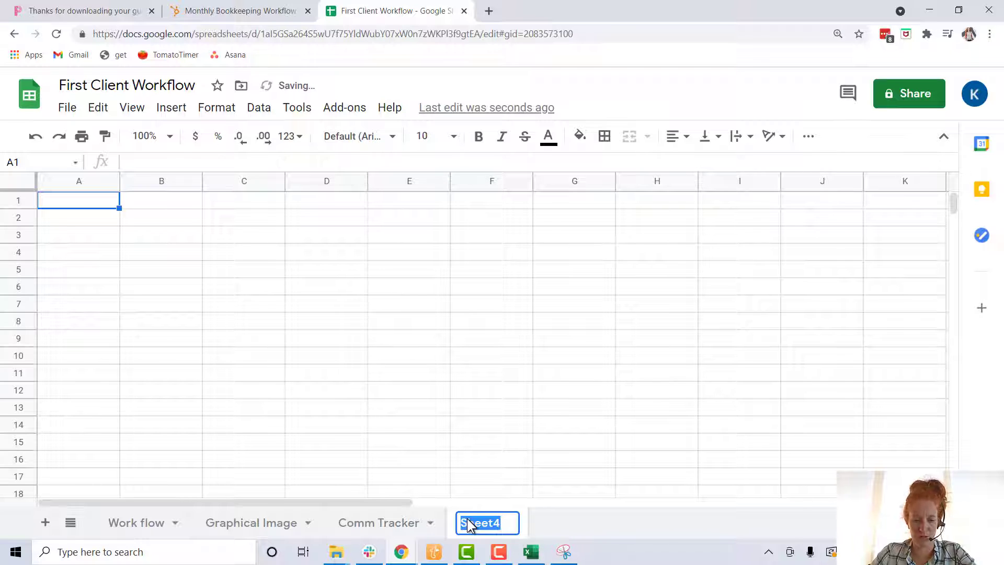
pyautogui.write('Access')
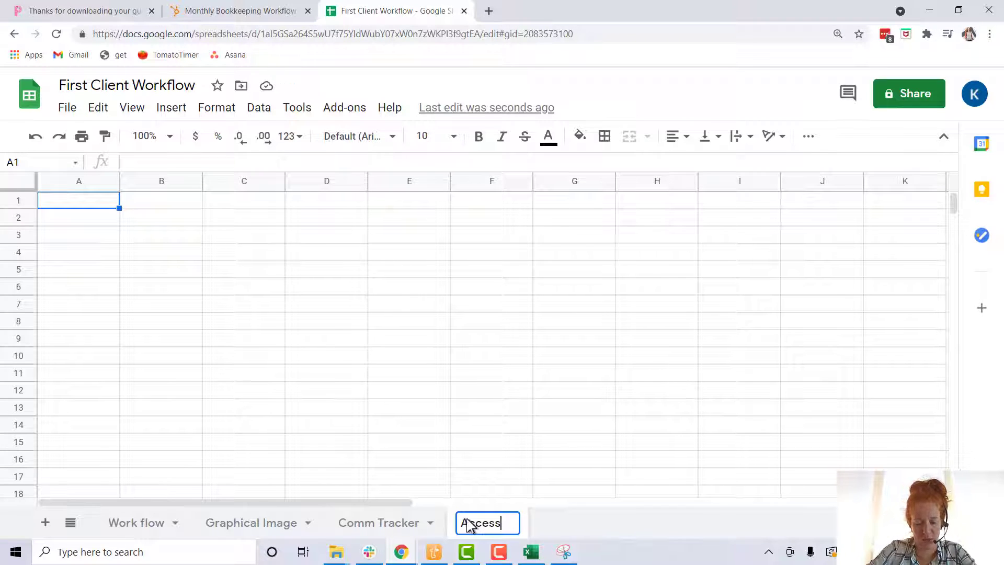
pyautogui.press('Return')
# List Bank 1, Bank 2 and Sales Tax Portal in A2:A4
pyautogui.click(99, 223)
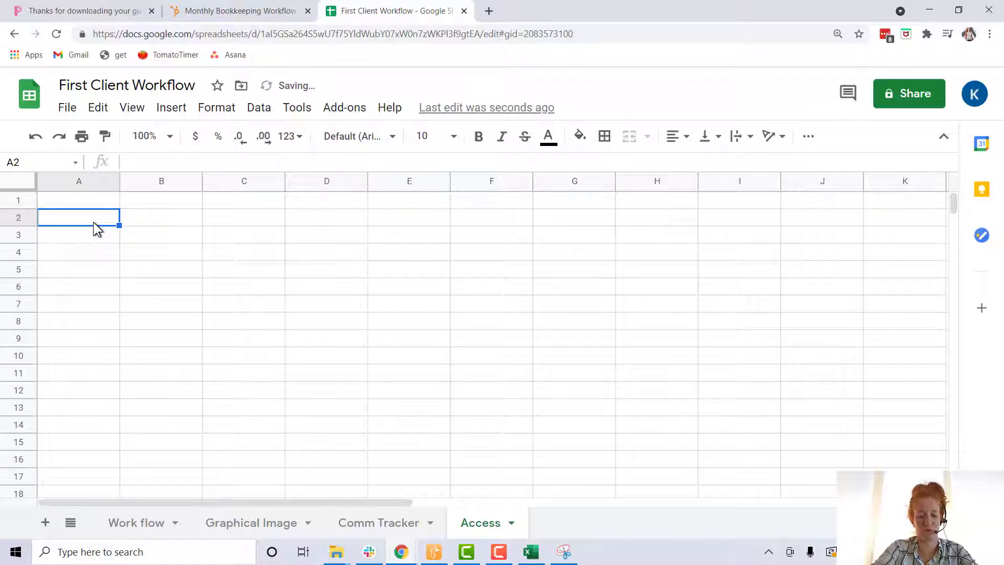
pyautogui.write('Bank 1')
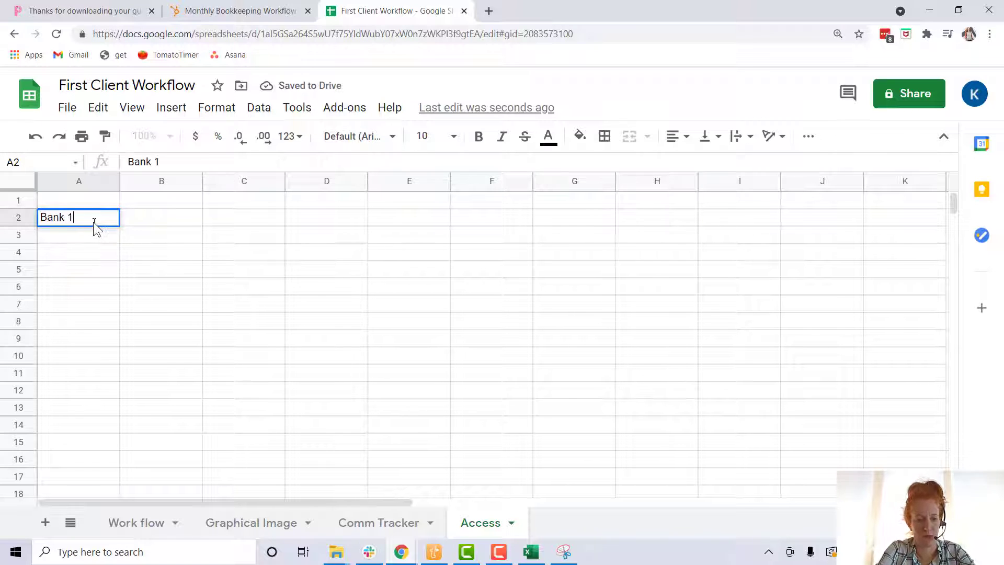
pyautogui.press('Return')
pyautogui.write('Bank 2')
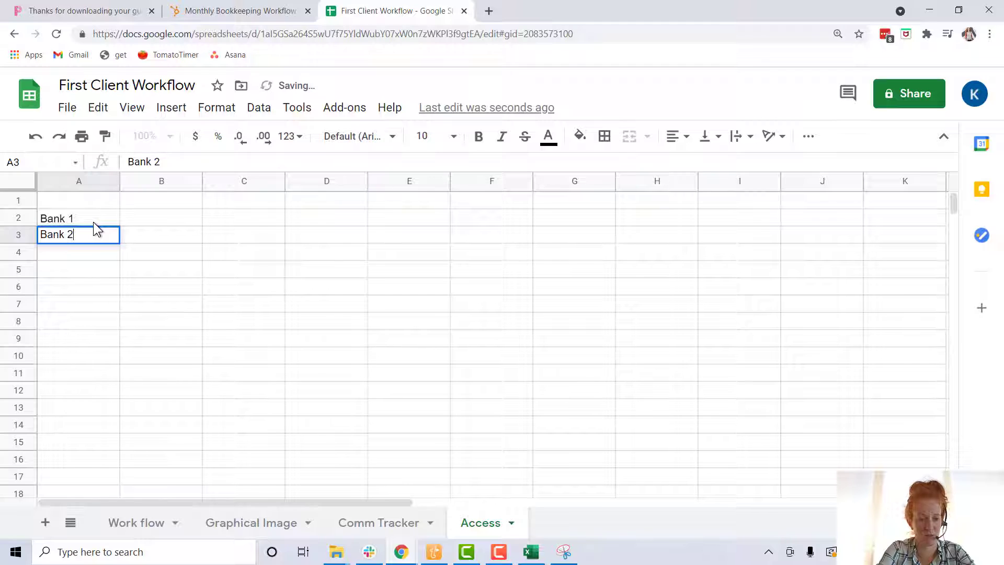
pyautogui.press('Return')
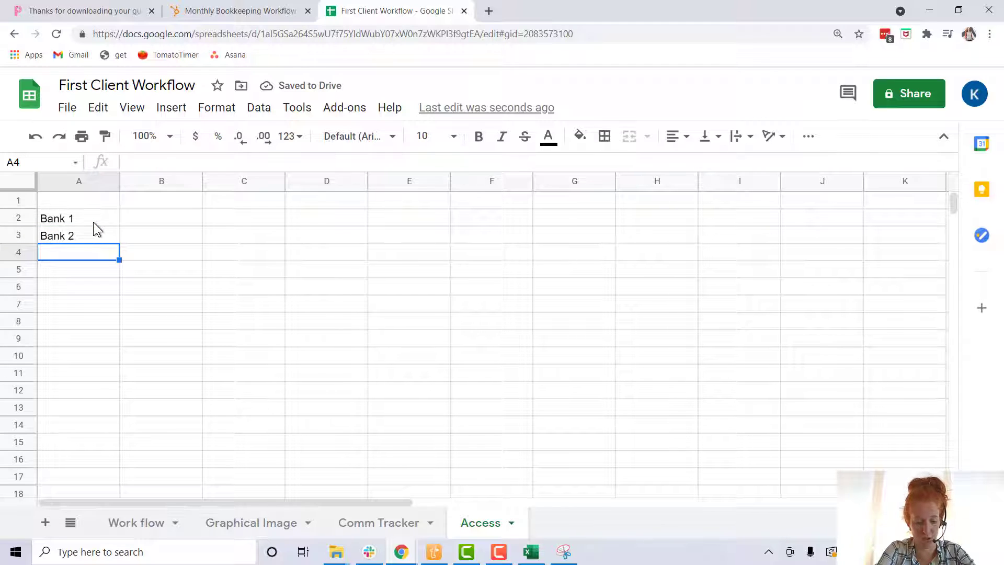
pyautogui.write('Sales P')
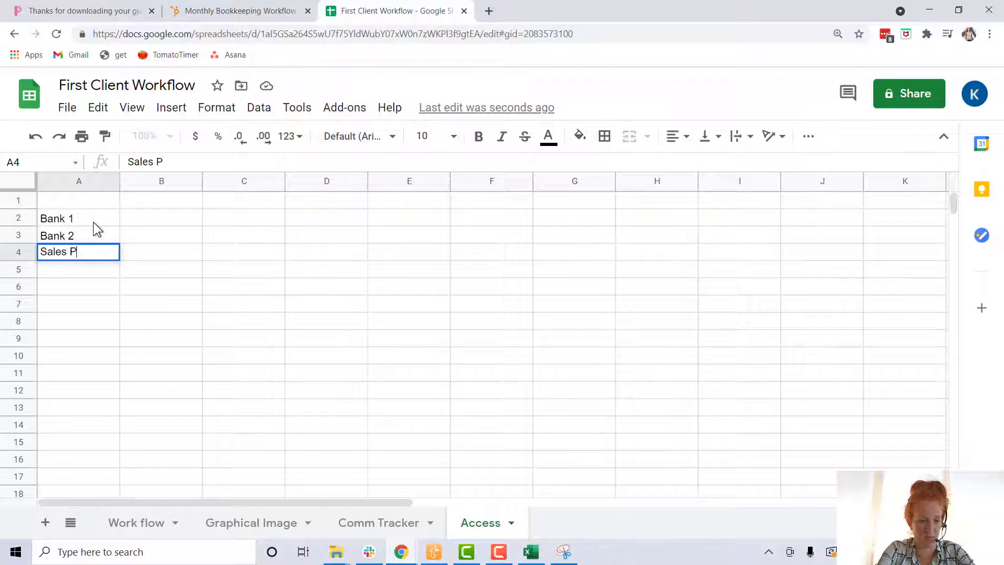
pyautogui.press('BackSpace')
pyautogui.write('Tax Portal')
pyautogui.press('Return')
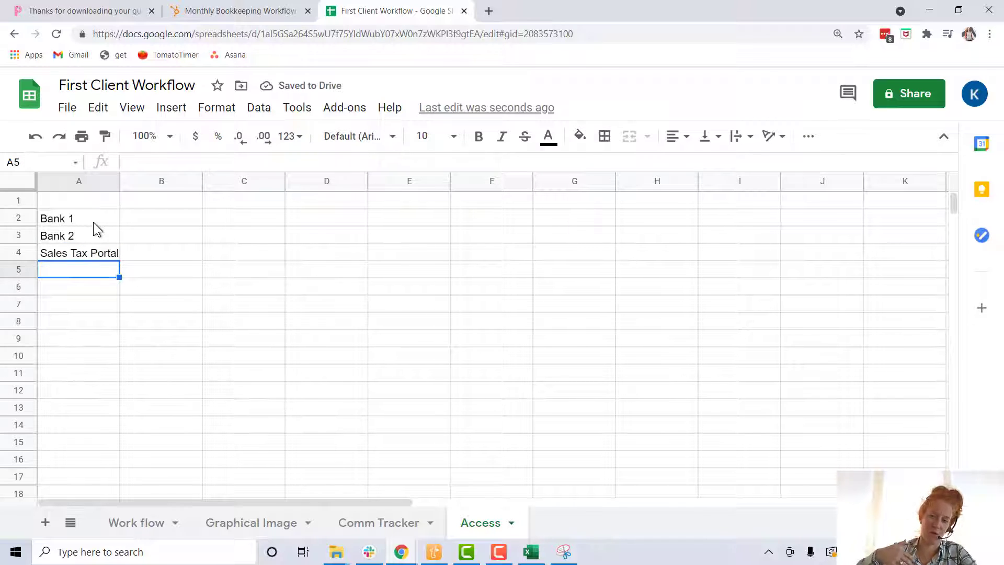
# Enter the header 'URL' in B1
pyautogui.click(170, 203)
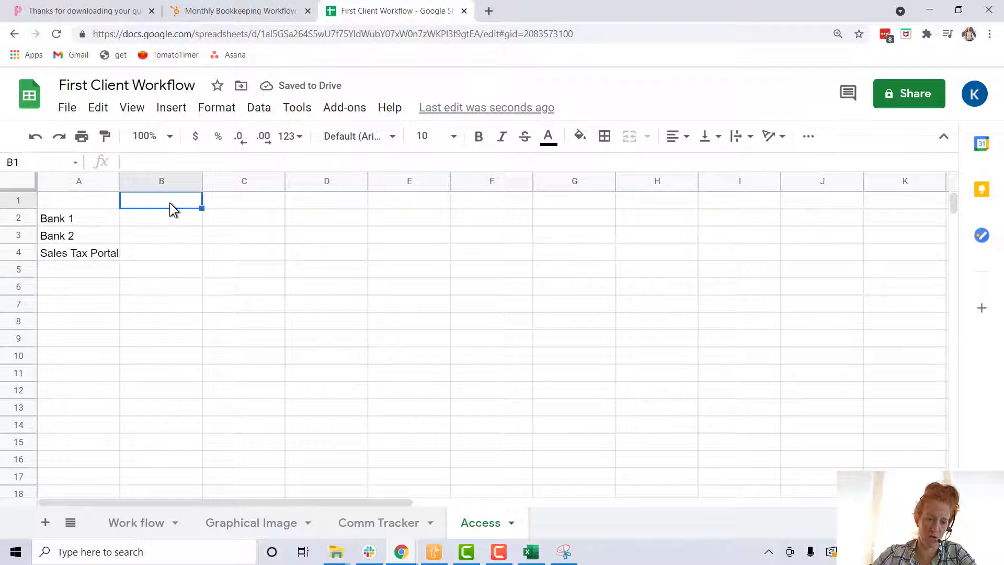
pyautogui.write('URL')
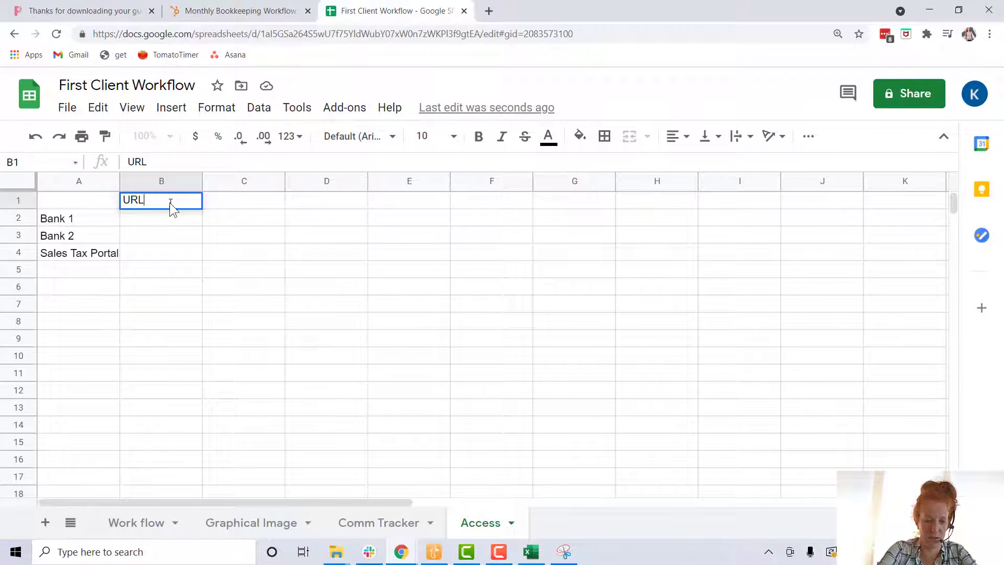
pyautogui.press('Return')
pyautogui.press('Down')
pyautogui.press('Down')
pyautogui.press('Up')
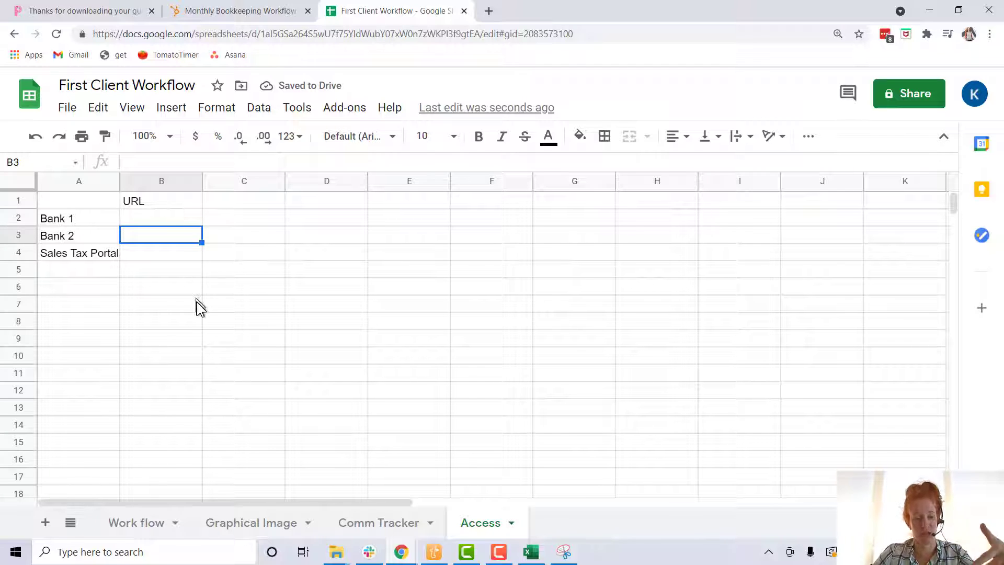